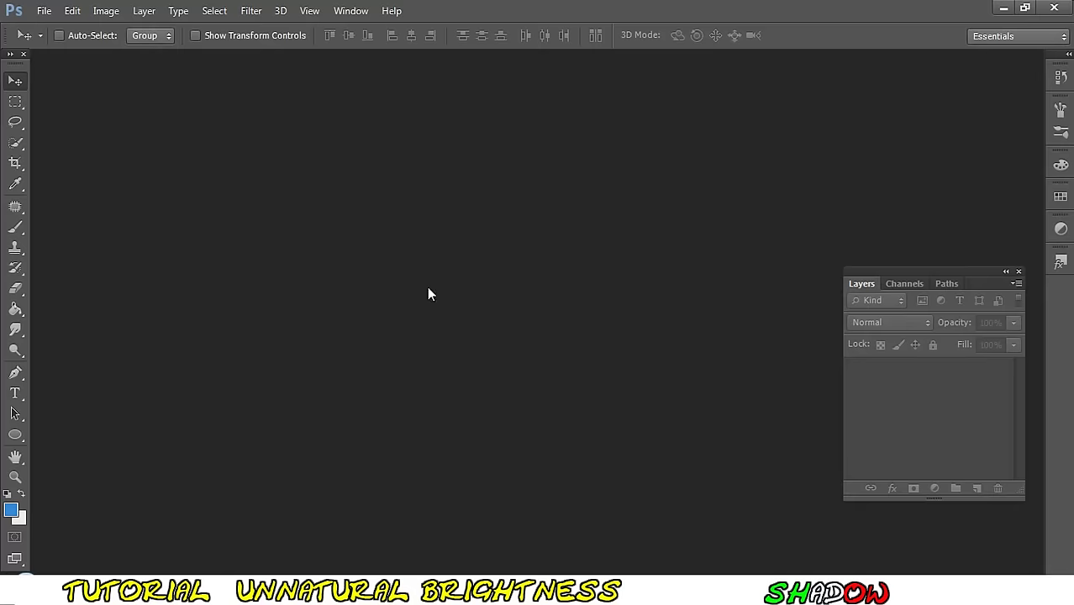
Select P1070448 in the luci innaturali folder with Open As, choosing the Camera Raw format.
click(44, 11)
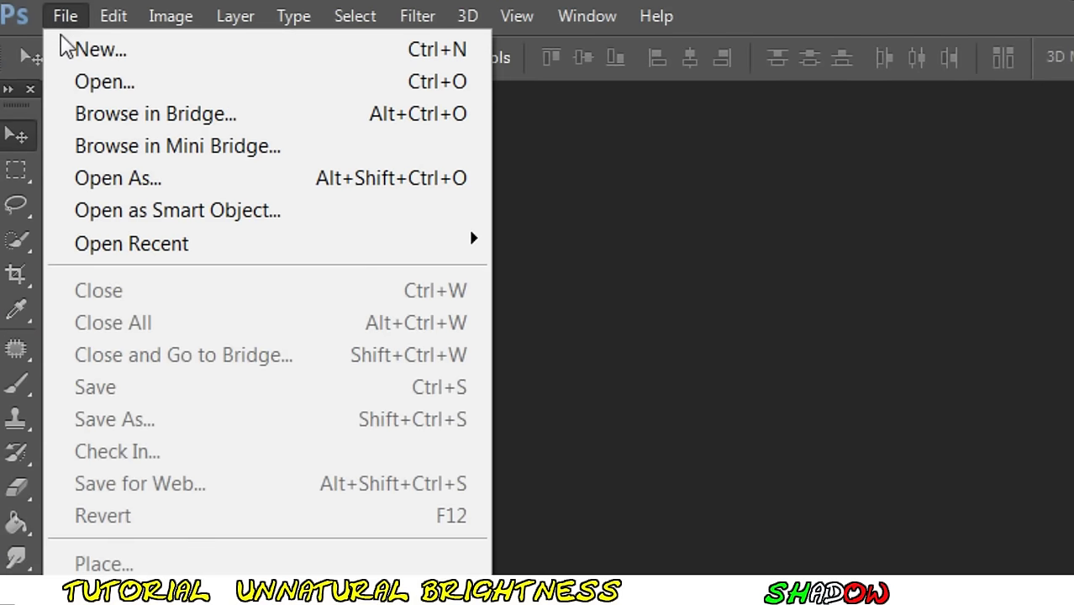
click(184, 176)
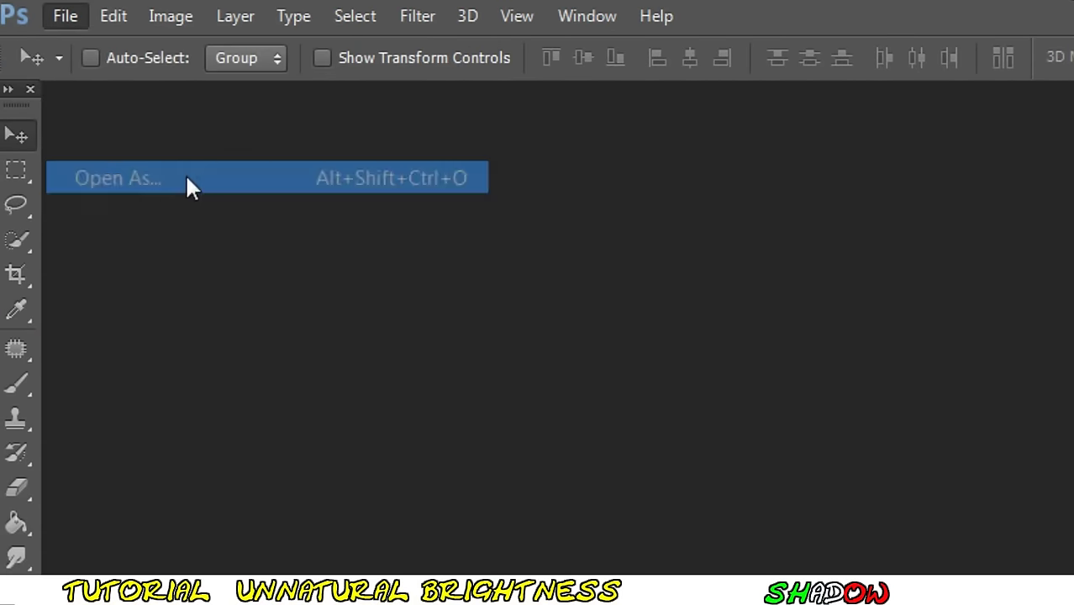
click(294, 174)
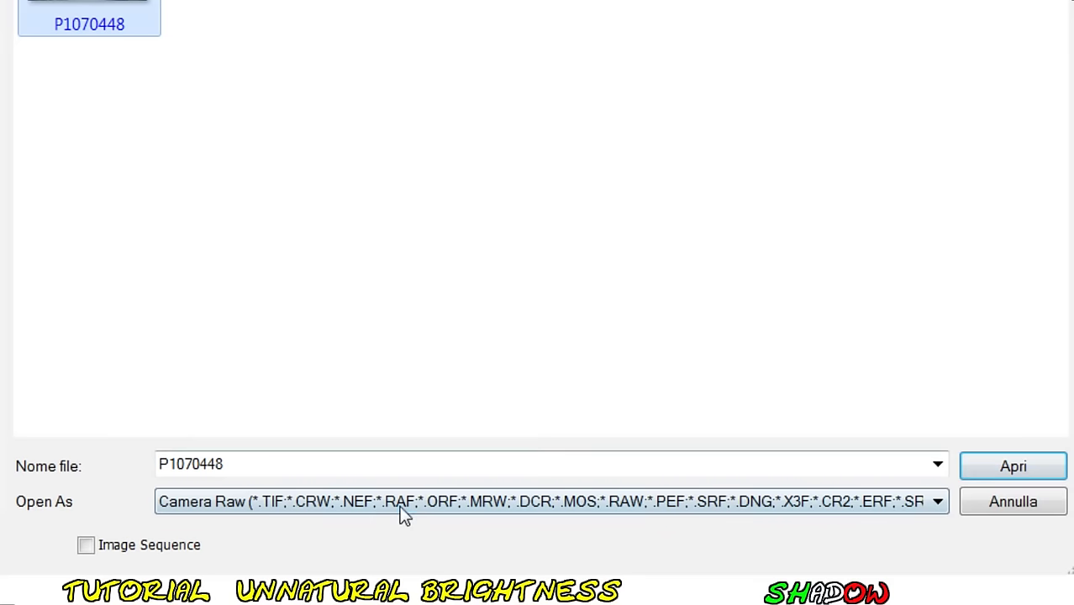
click(402, 509)
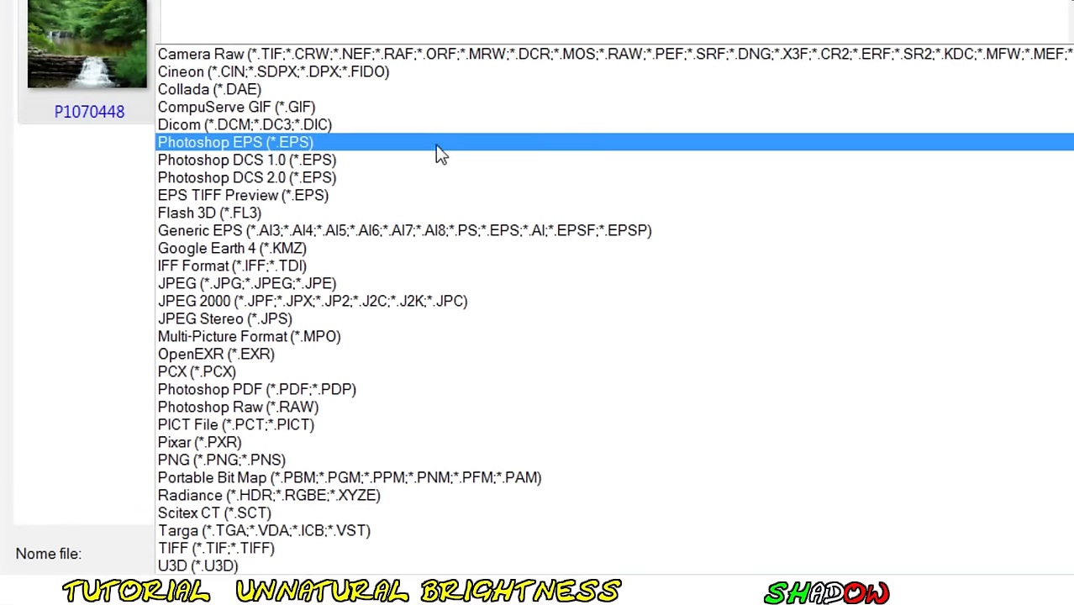
scroll(438, 151, up, 2)
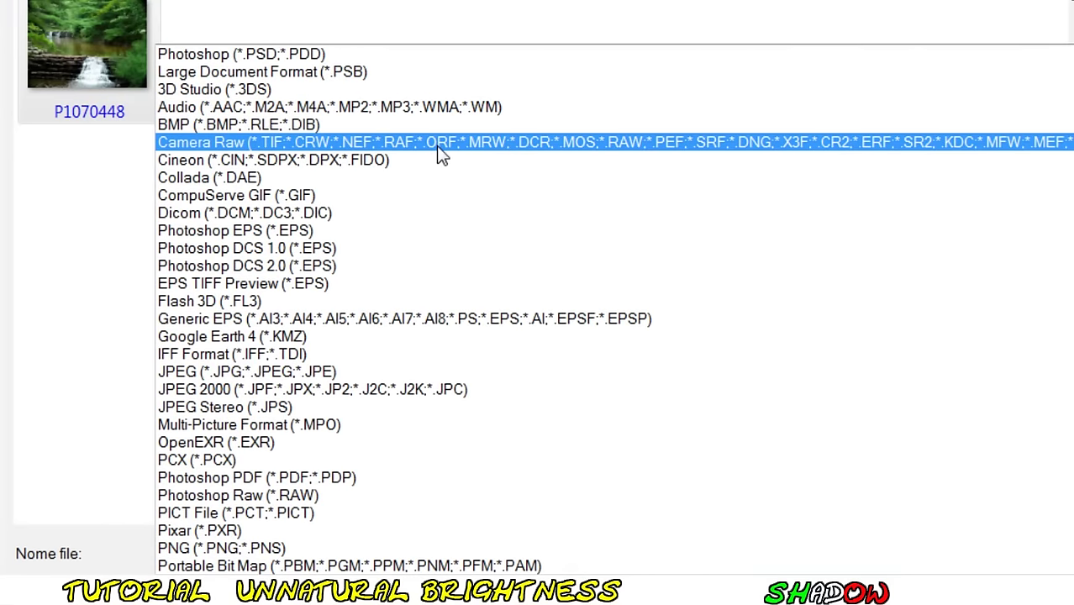
click(437, 146)
Open the photo in Camera Raw and raise Clarity to +26.
click(978, 510)
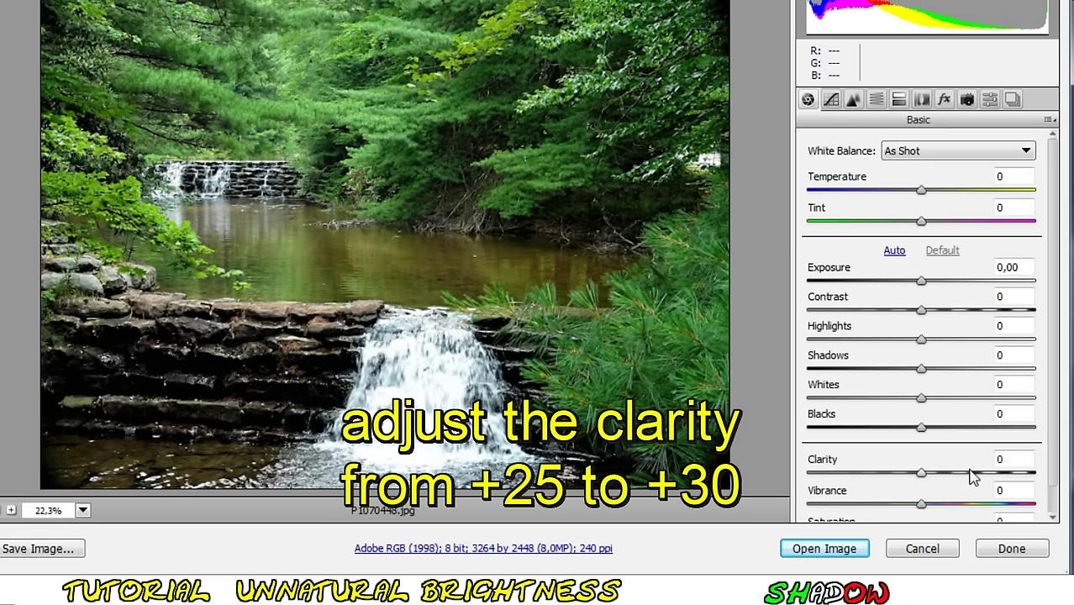
drag(1054, 373, 1054, 410)
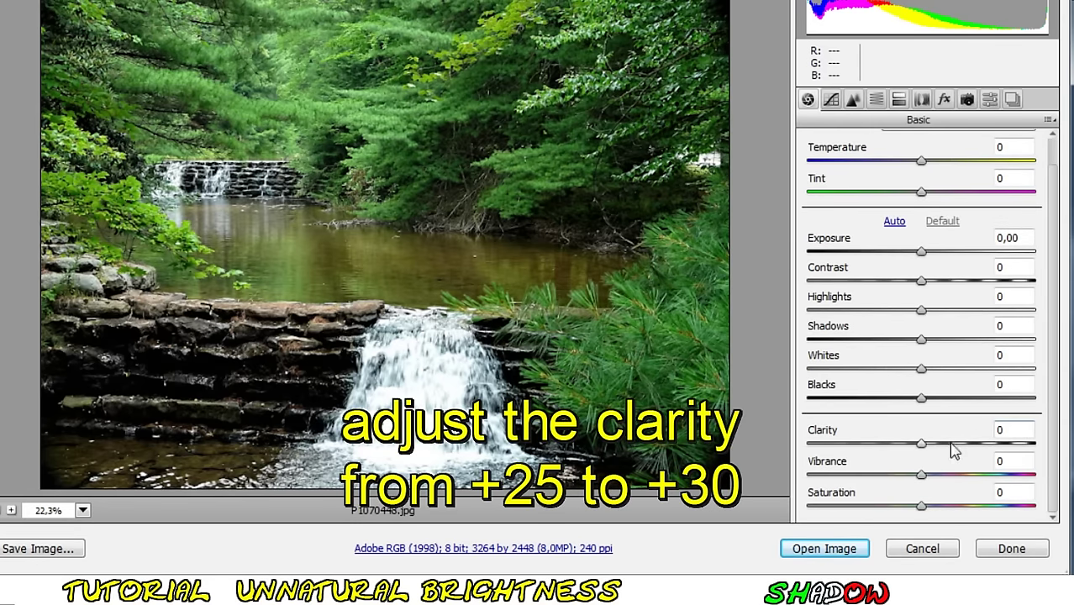
drag(922, 444, 953, 443)
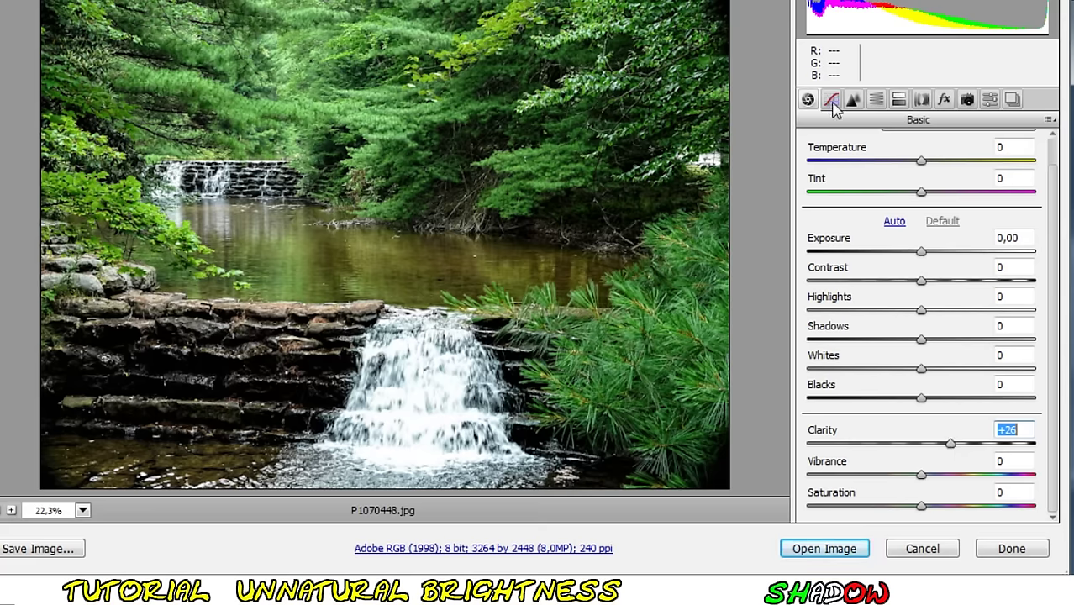
Set the tone curve to Highlights +15, Lights +20, Darks -12, Shadows -18.
click(831, 99)
scroll(927, 412, down, 1)
mouse_move(928, 424)
mouse_down()
mouse_move(941, 424)
mouse_move(943, 448)
mouse_move(912, 479)
mouse_move(904, 508)
mouse_up()
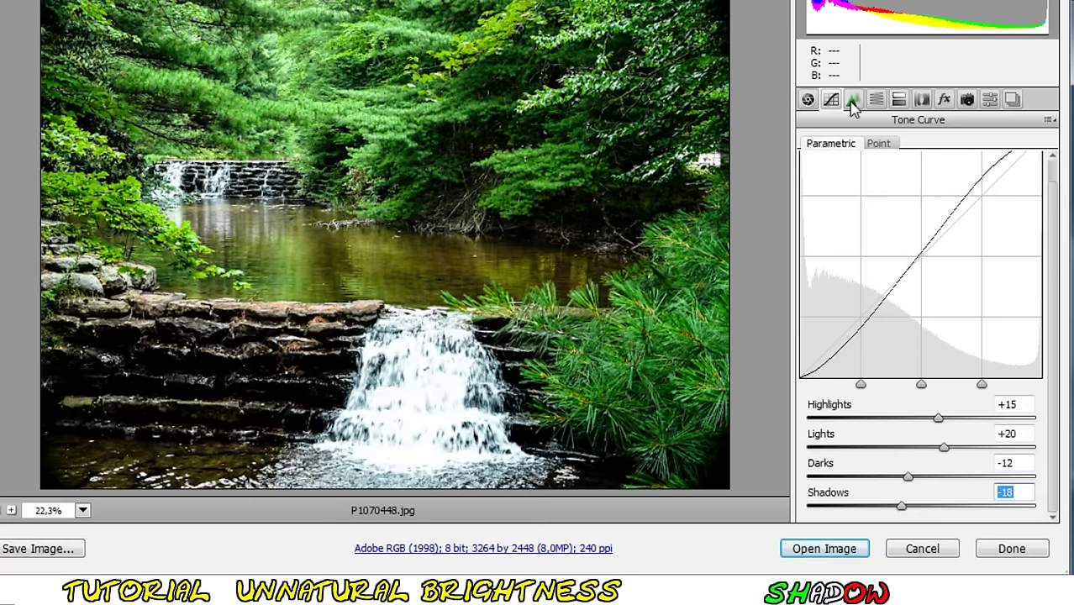
Raise the Greens saturation in the HSL/Grayscale panel.
click(877, 101)
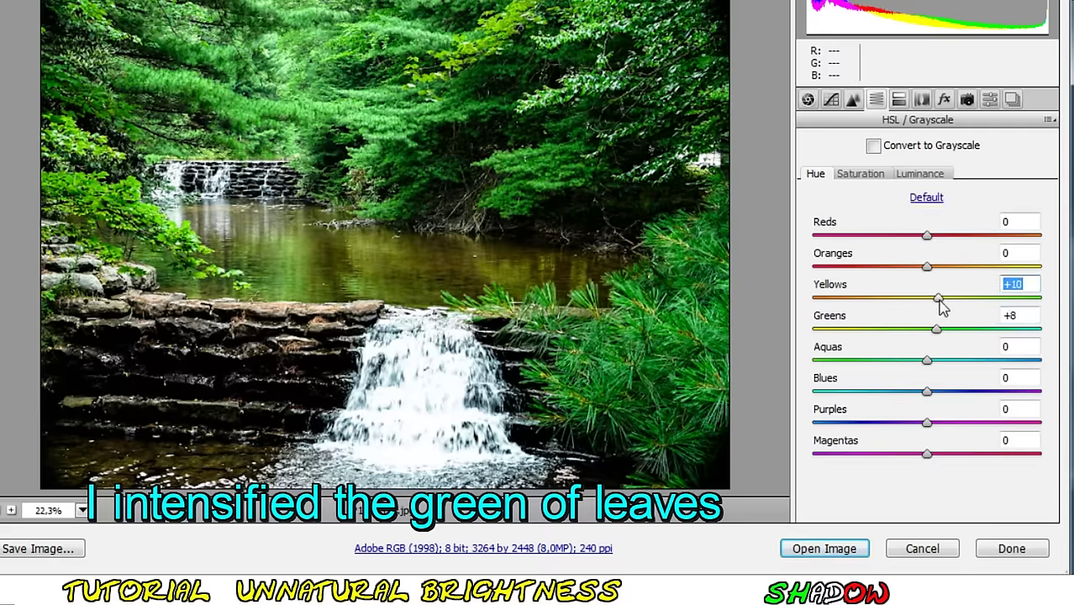
click(874, 175)
mouse_move(927, 328)
mouse_down()
mouse_move(947, 332)
mouse_move(930, 362)
mouse_move(971, 363)
mouse_move(918, 363)
mouse_move(888, 395)
mouse_move(860, 393)
mouse_up()
Set luminance Greens +12, Aquas -8, Blues -58, trim green saturation, and open the image.
click(920, 173)
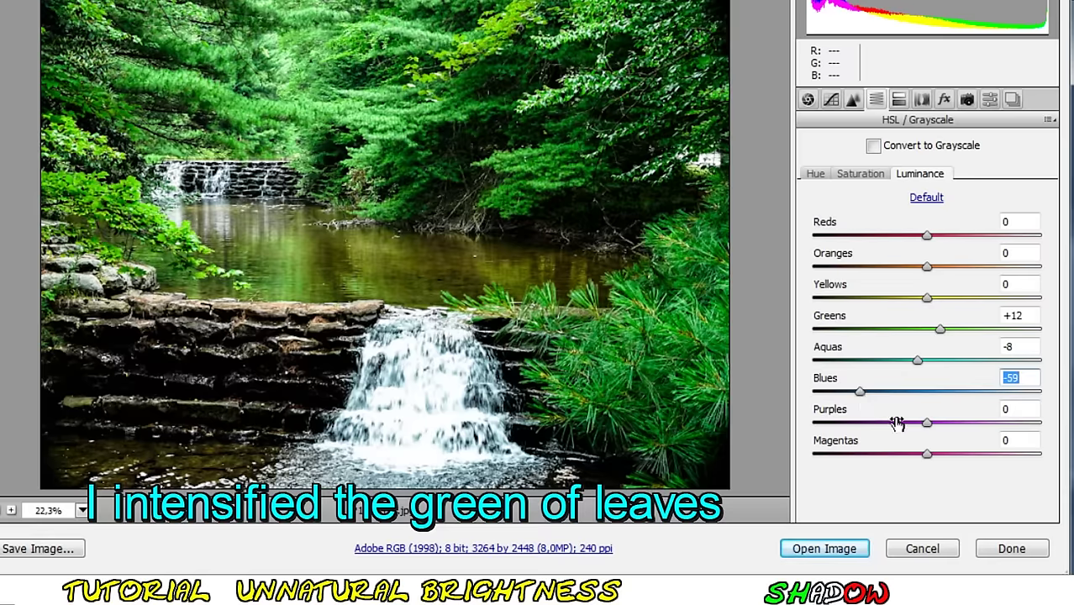
drag(918, 361, 894, 365)
click(861, 174)
drag(937, 332, 930, 338)
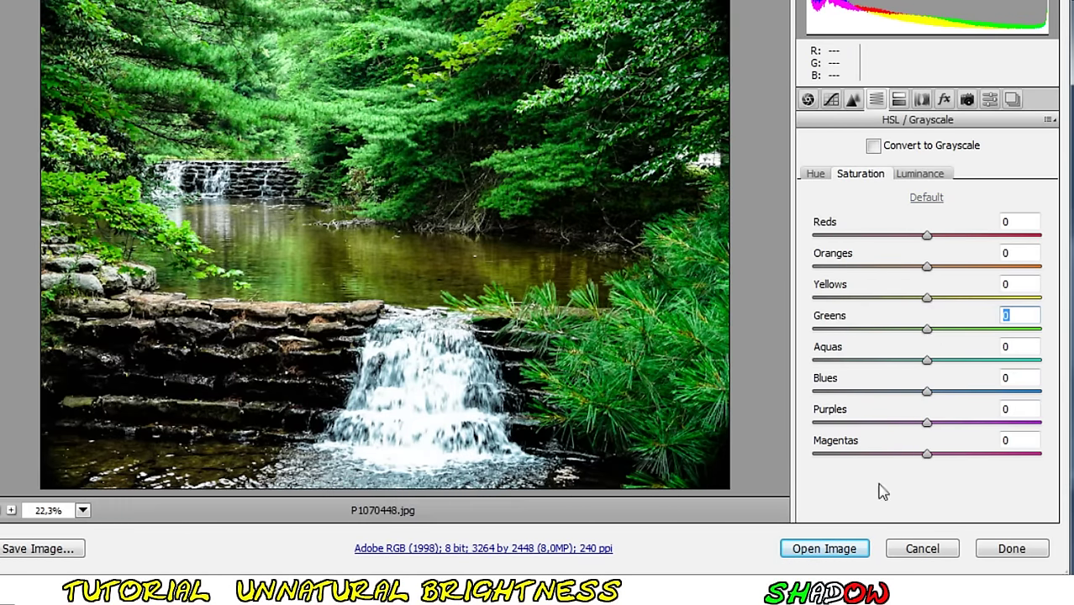
click(847, 547)
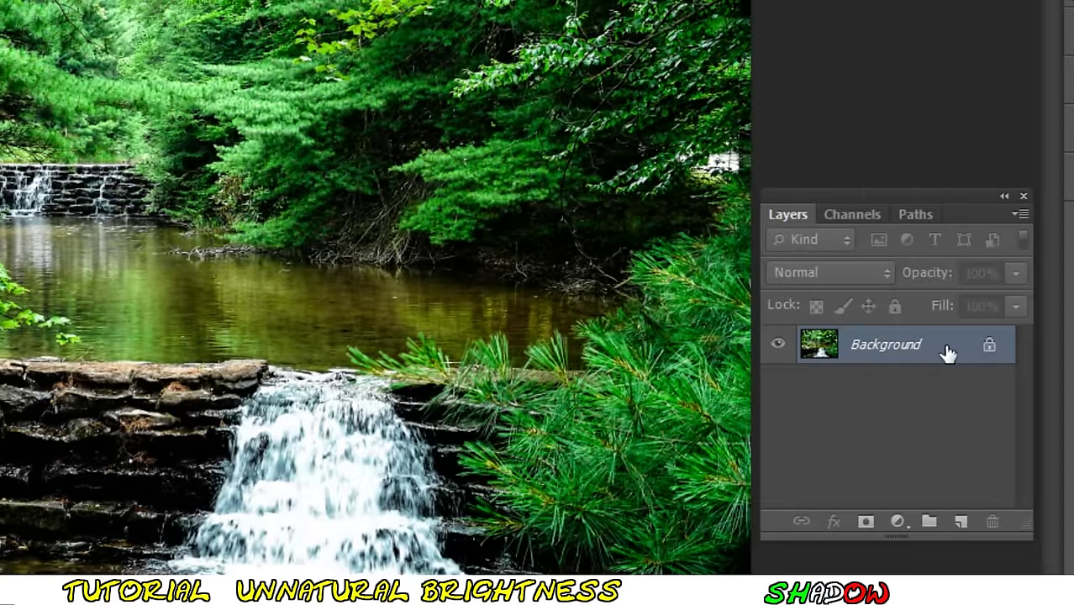
Create a 'Background copy' layer and set its blend mode to Hard Light.
right_click(945, 347)
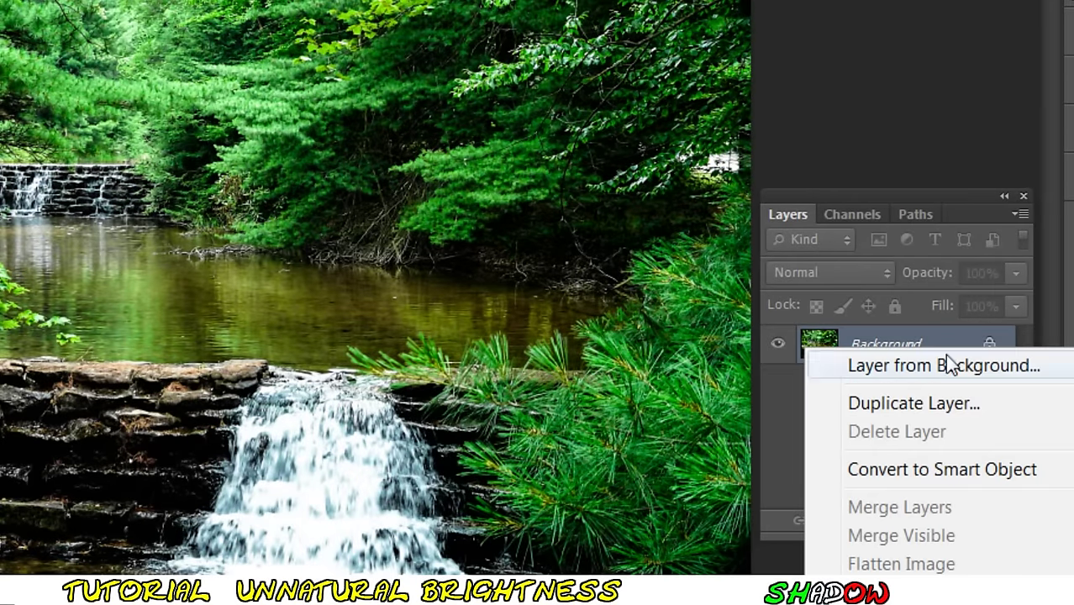
click(977, 406)
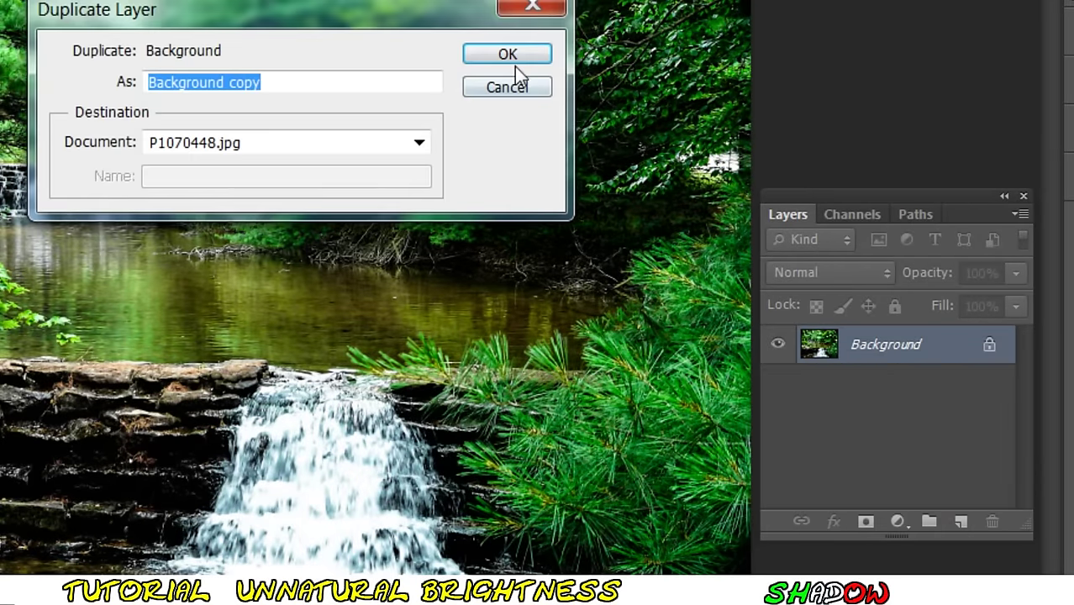
click(509, 56)
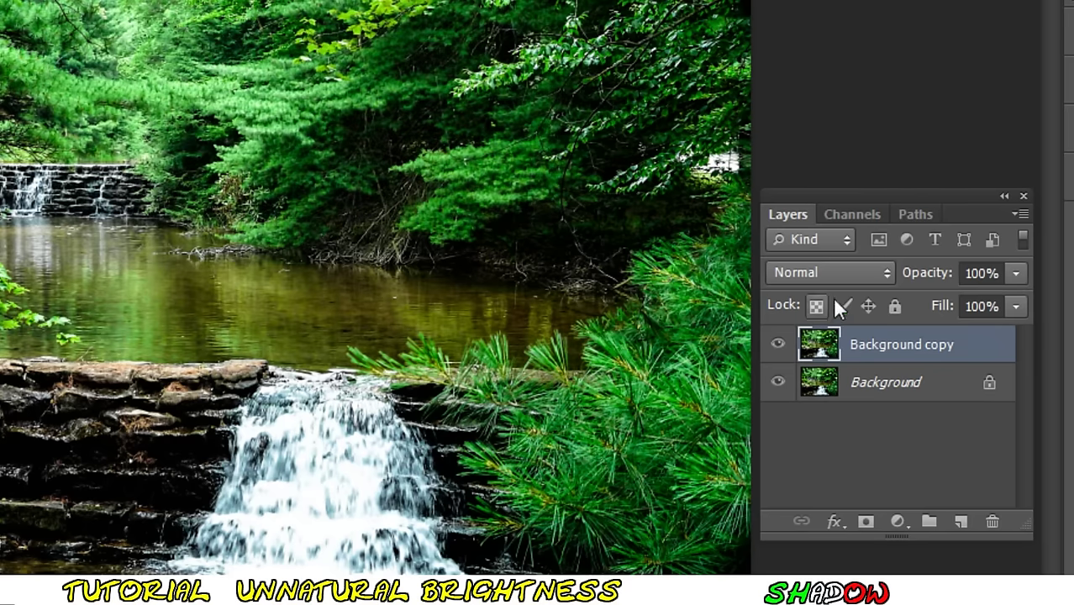
click(851, 275)
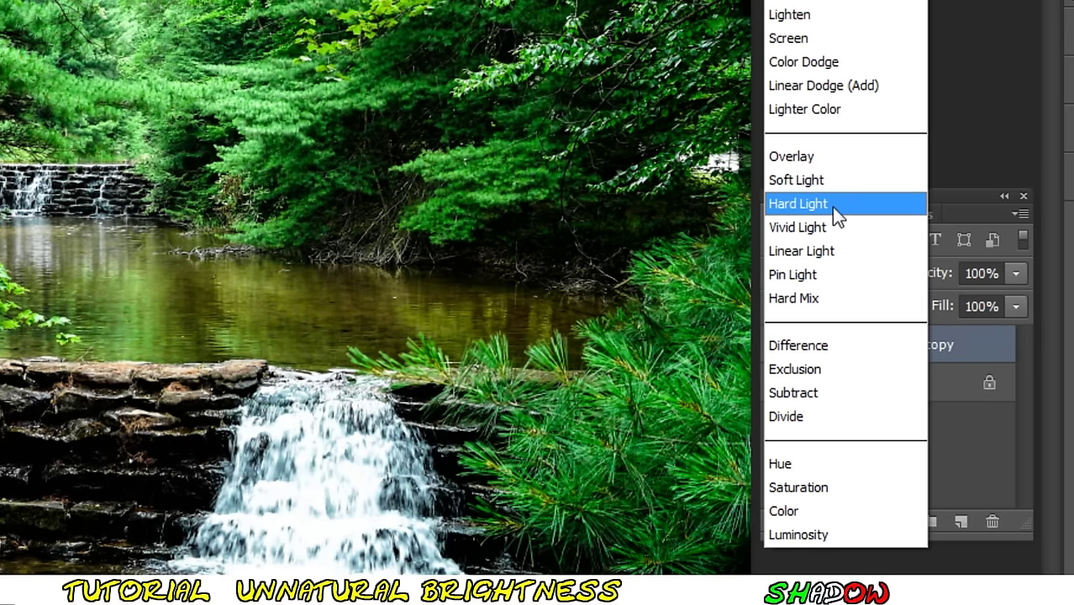
click(832, 207)
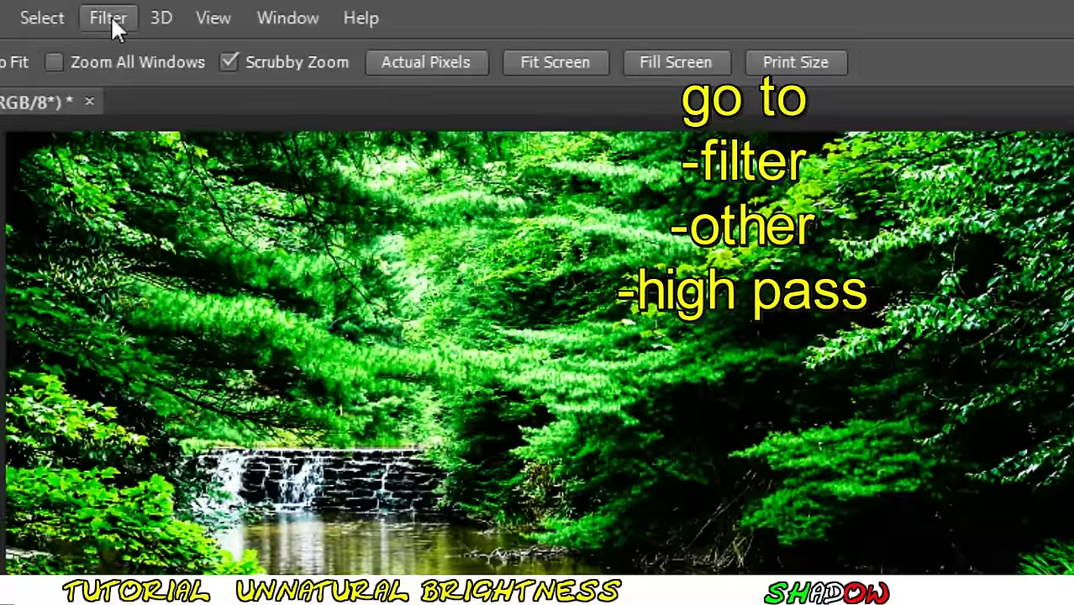
Apply a High Pass filter at radius 4.0 to Background copy and set its opacity to 69%.
click(113, 20)
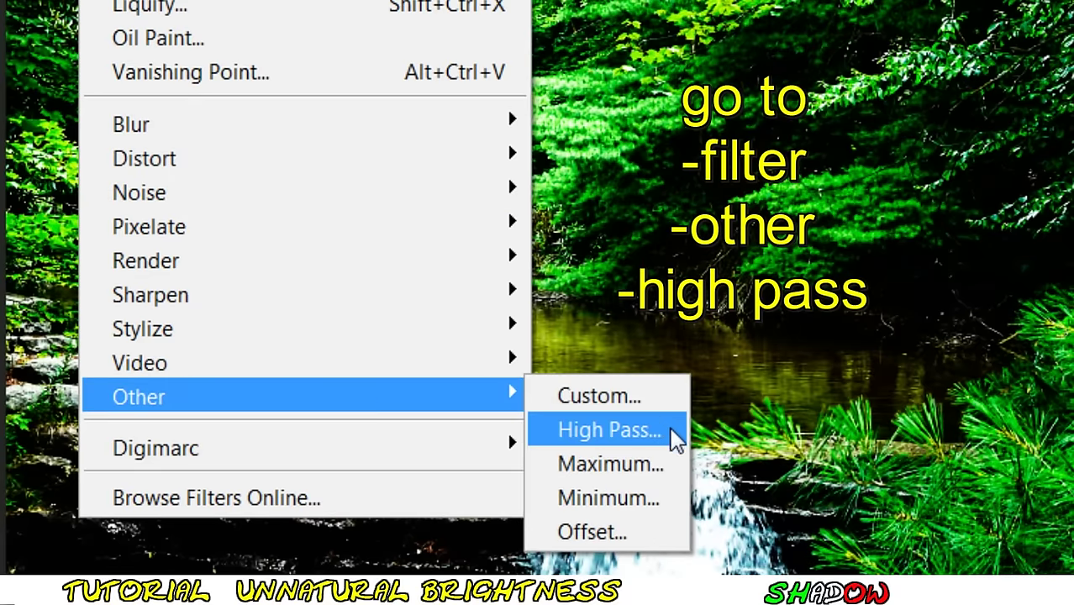
mouse_move(139, 396)
click(672, 433)
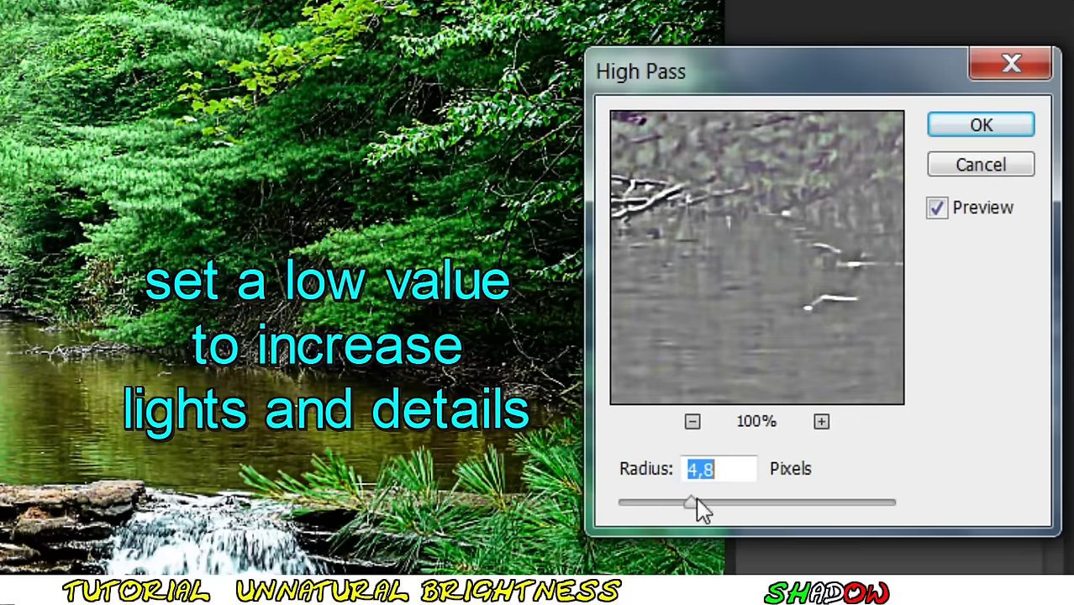
drag(681, 511, 679, 510)
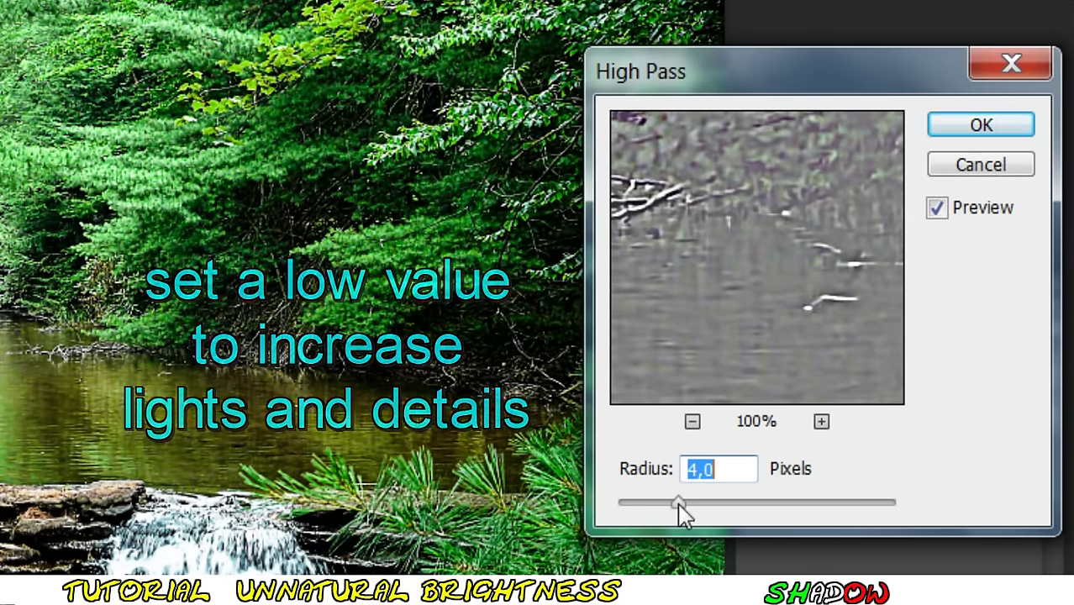
click(1002, 135)
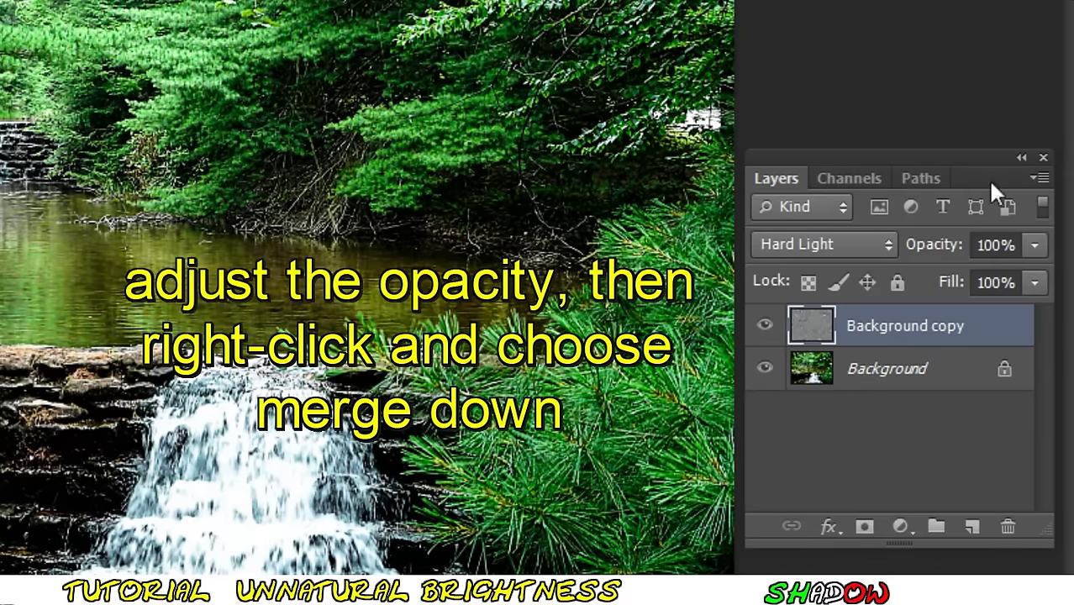
click(1035, 246)
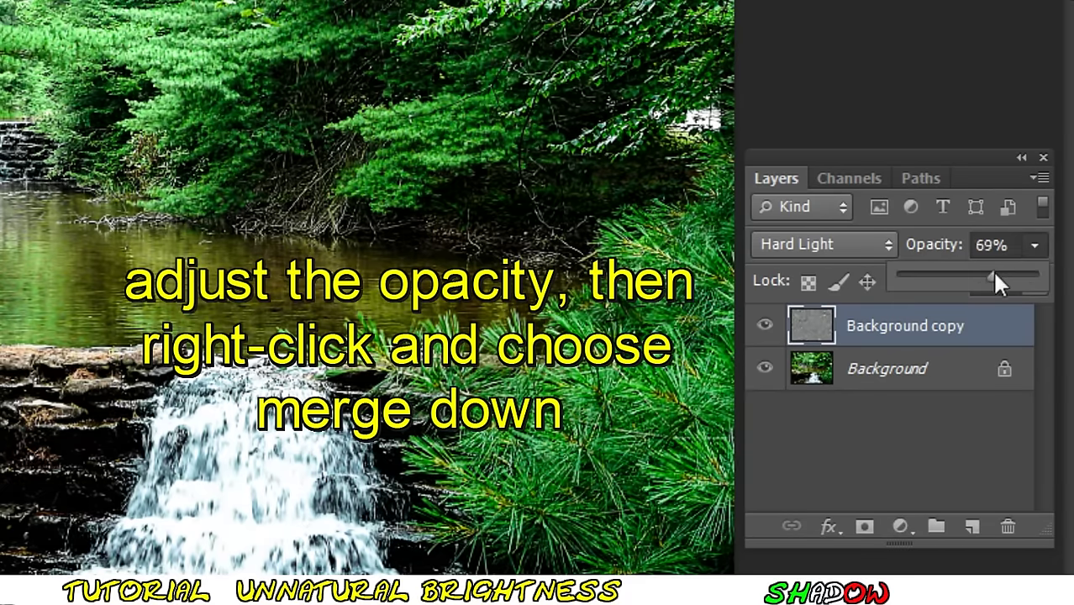
right_click(992, 336)
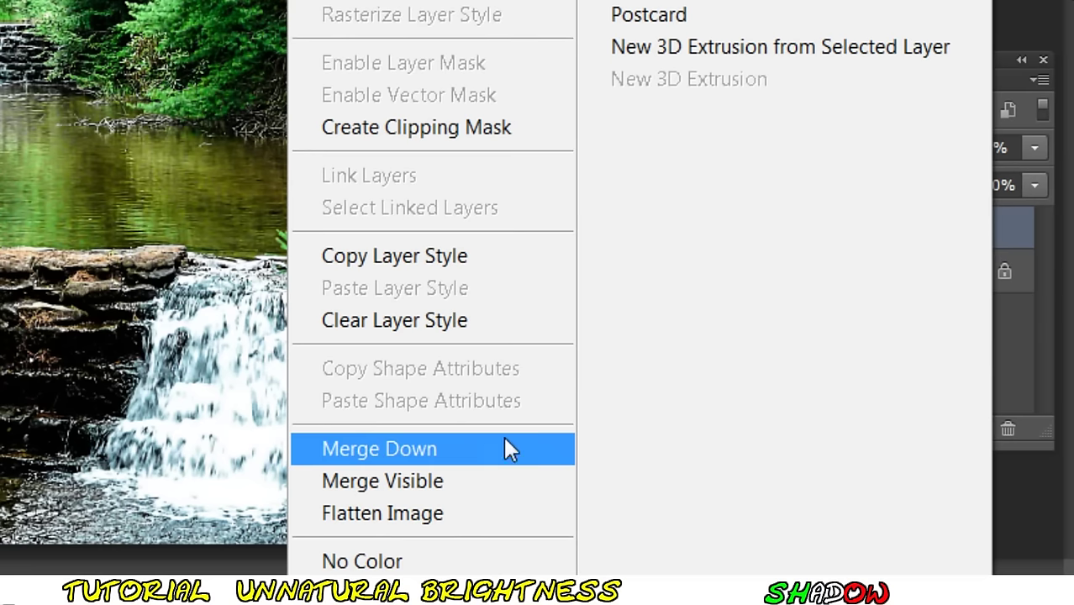
Merge the High Pass copy down, add Color-mode Layer 1, and pick blue 247ccf as foreground.
click(479, 448)
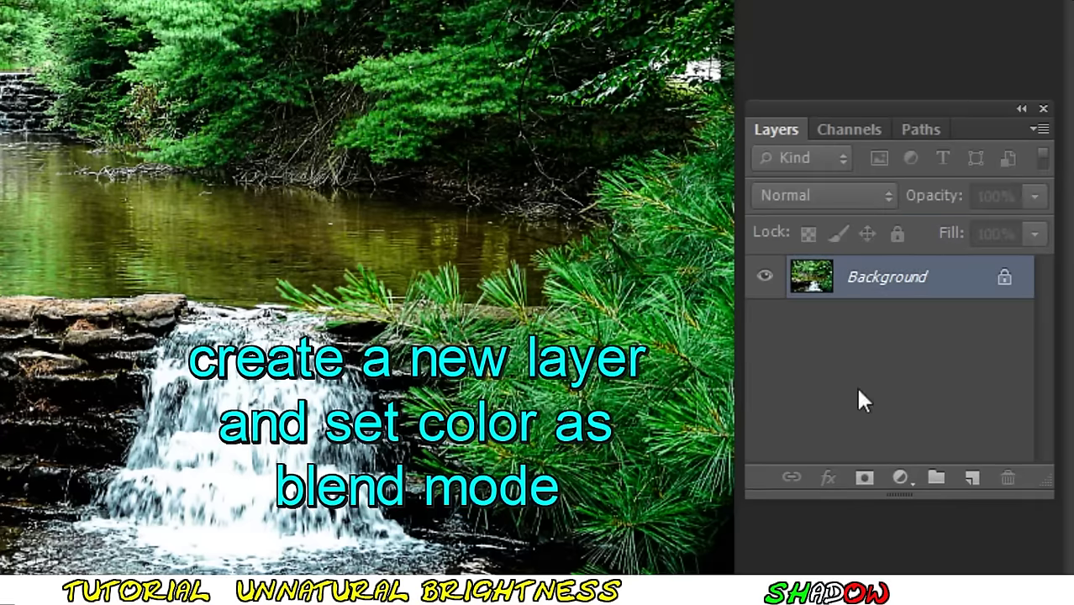
click(972, 478)
click(824, 200)
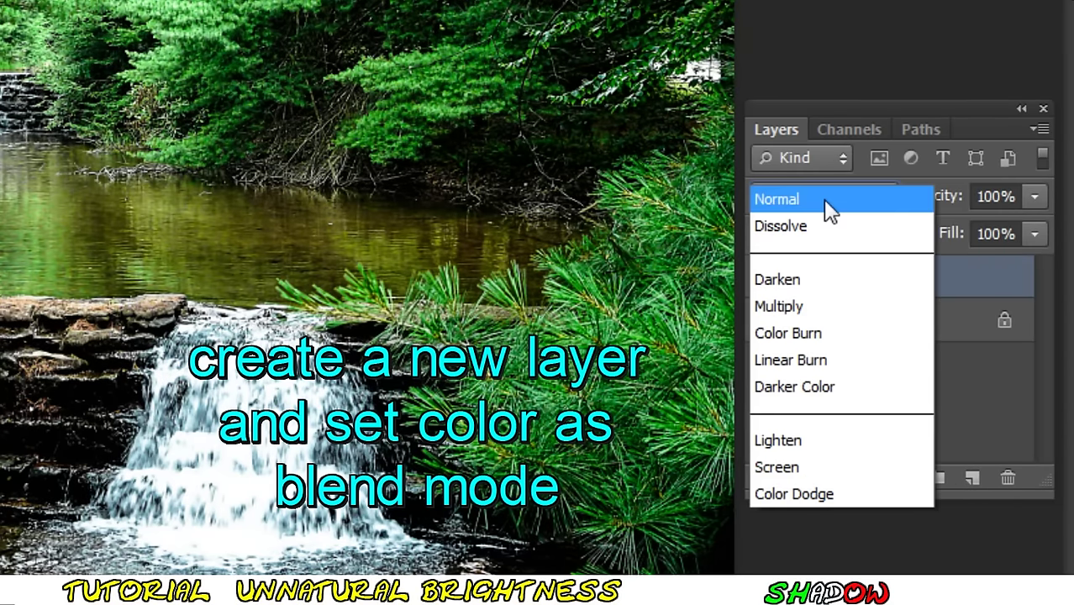
click(795, 468)
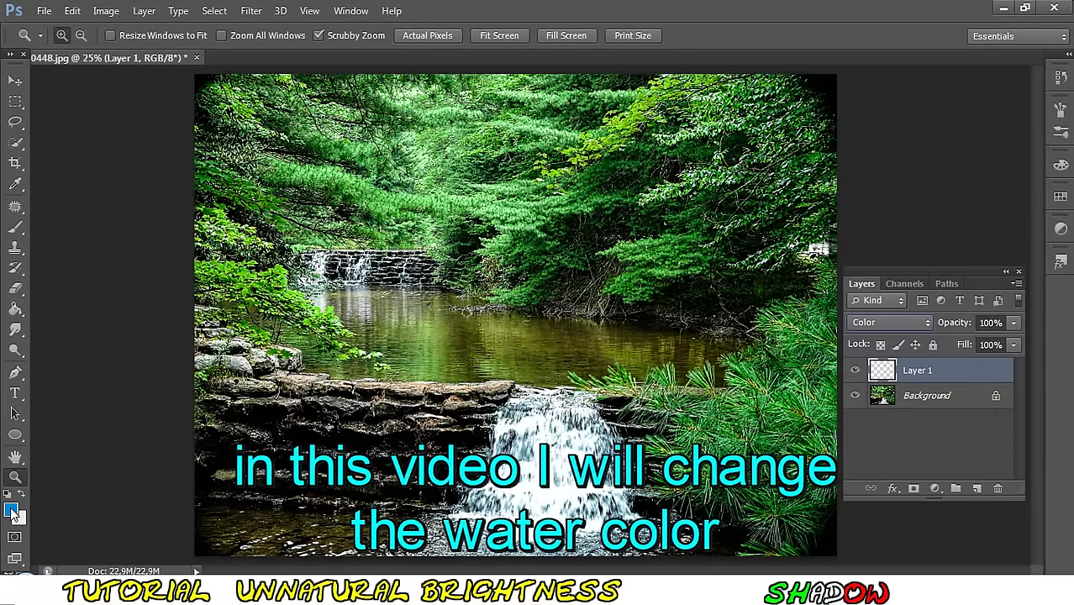
click(12, 510)
click(666, 232)
Paint blue over the pond, both waterfalls and the left water edge with a soft brush.
click(832, 185)
key(z)
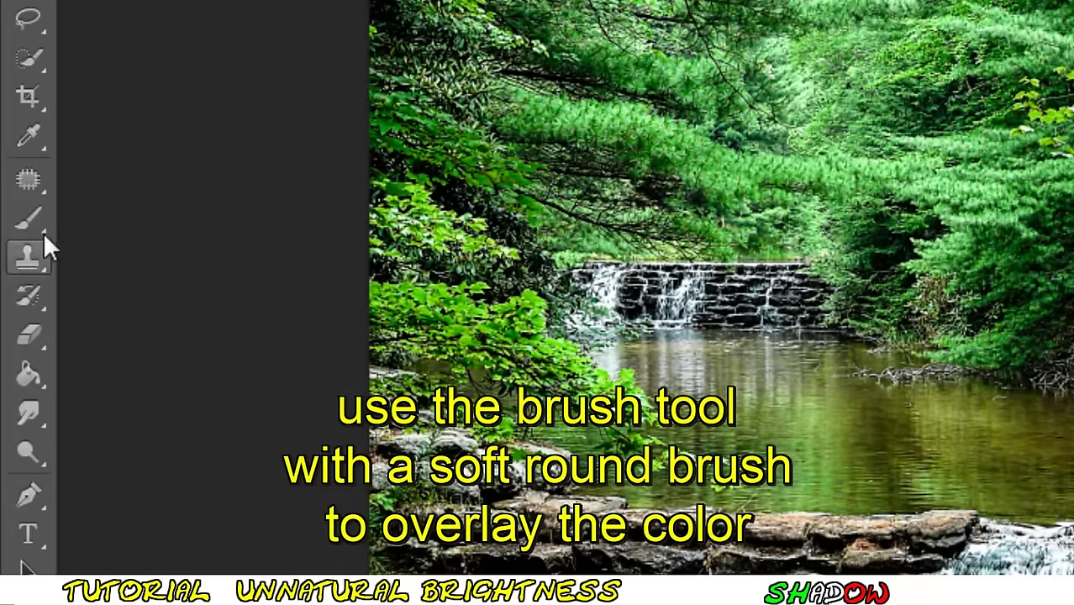
right_click(17, 224)
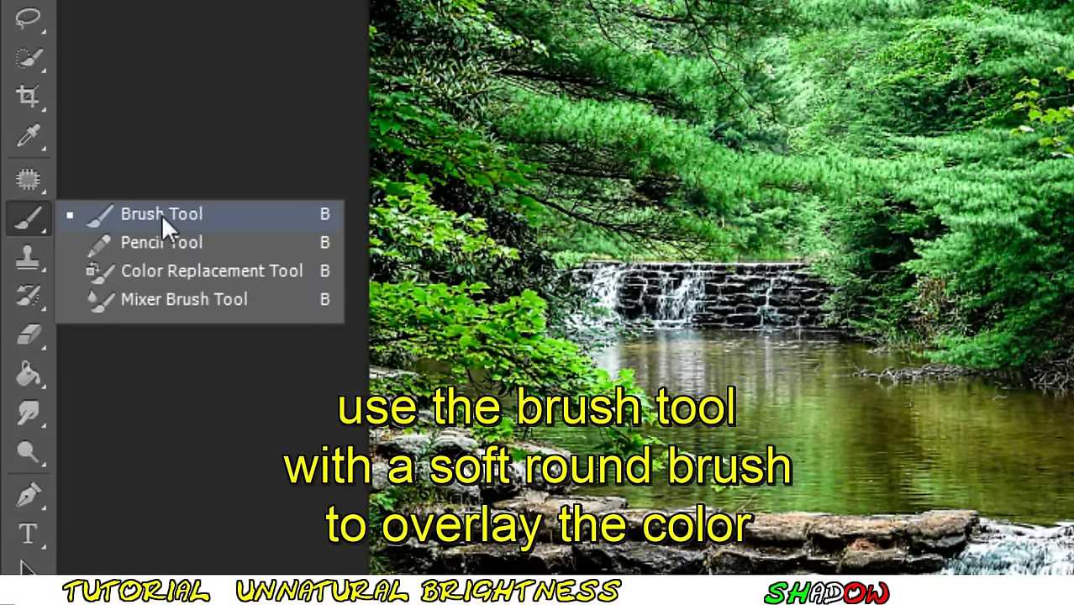
click(161, 214)
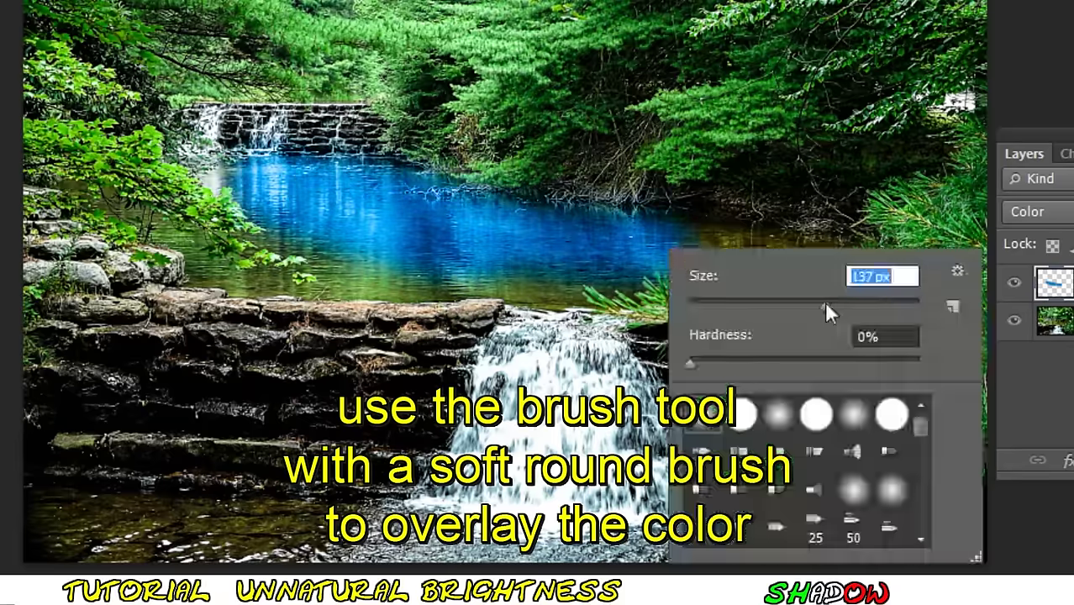
key(Return)
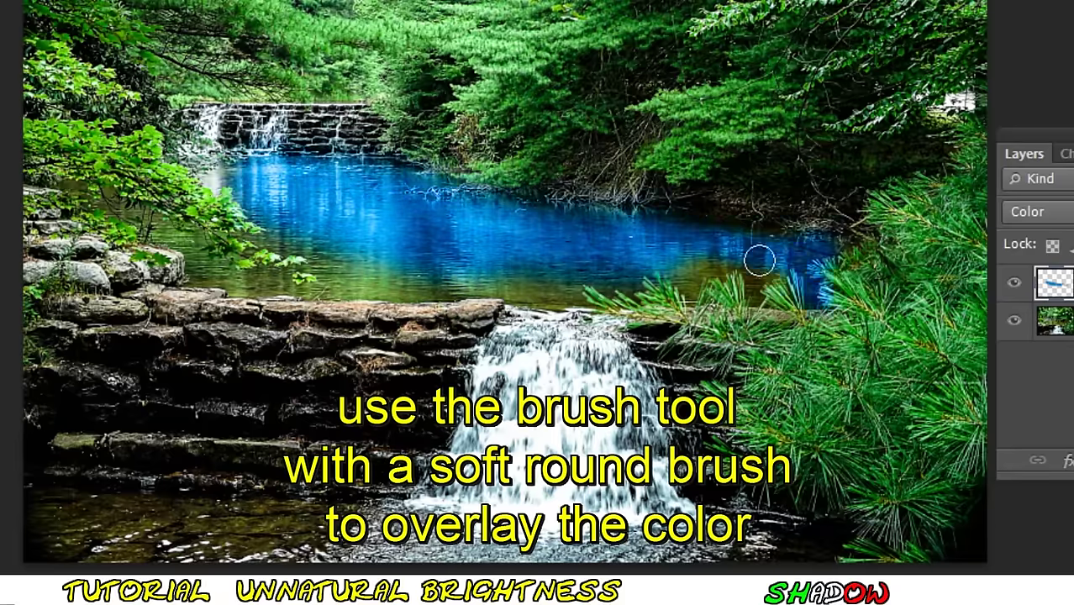
mouse_move(758, 257)
mouse_down()
mouse_move(252, 284)
mouse_move(91, 191)
mouse_move(368, 280)
mouse_up()
drag(222, 180, 270, 132)
right_click(538, 298)
key(Return)
drag(555, 353, 631, 531)
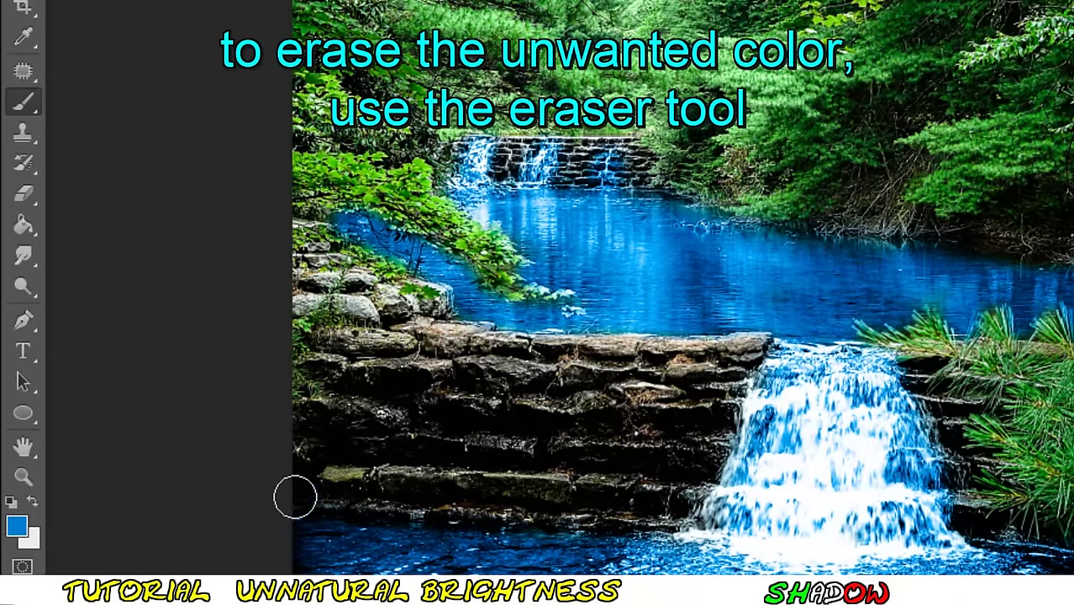
Erase the blue overspill with a 78 px eraser.
click(24, 193)
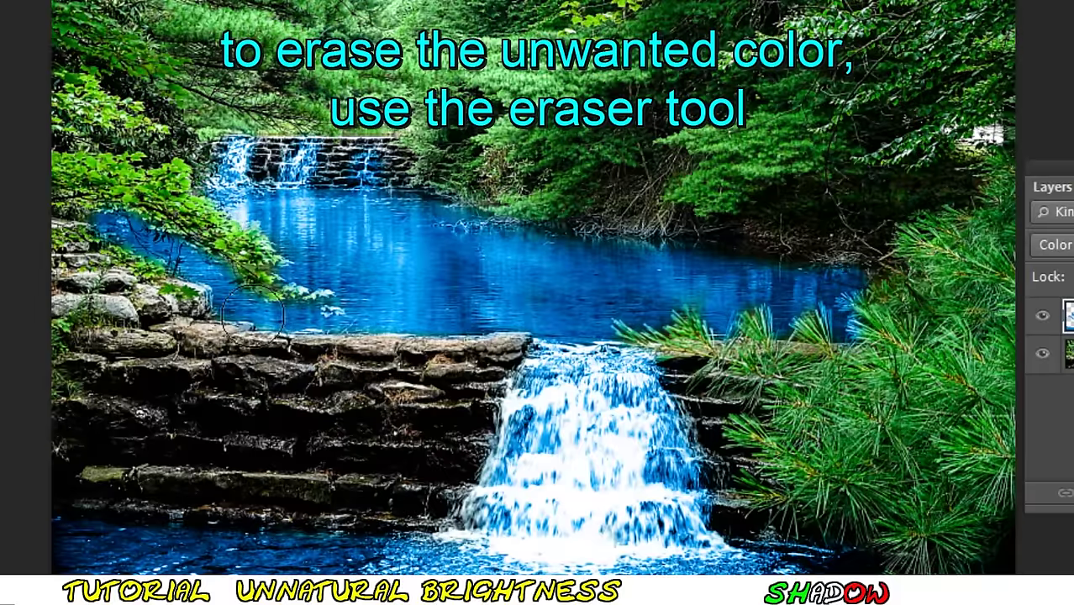
right_click(473, 308)
click(588, 373)
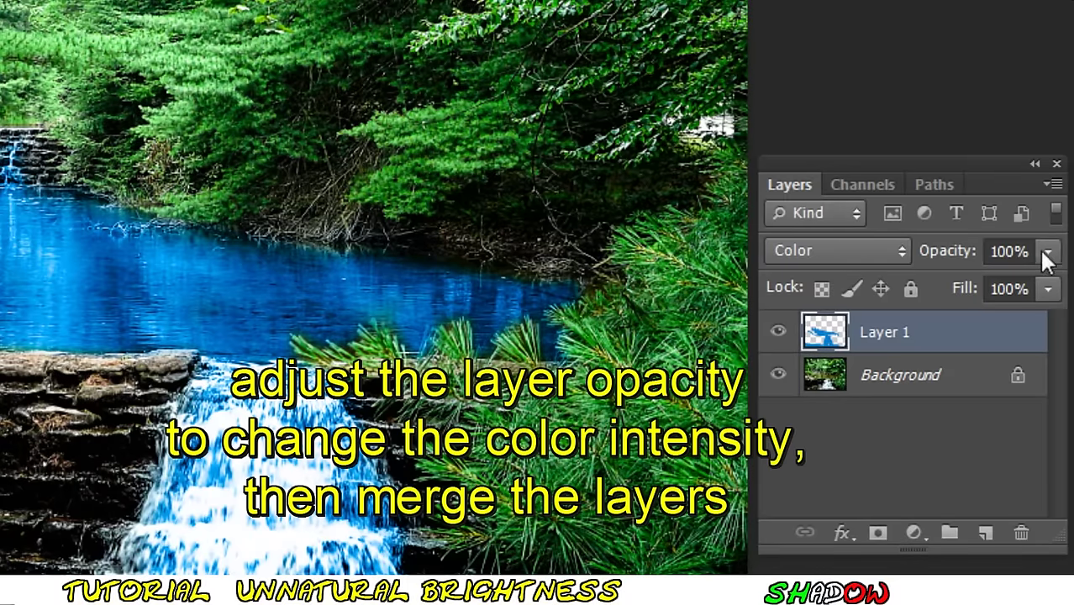
Lower the colour layer to 42% opacity and merge it into Background.
click(1050, 251)
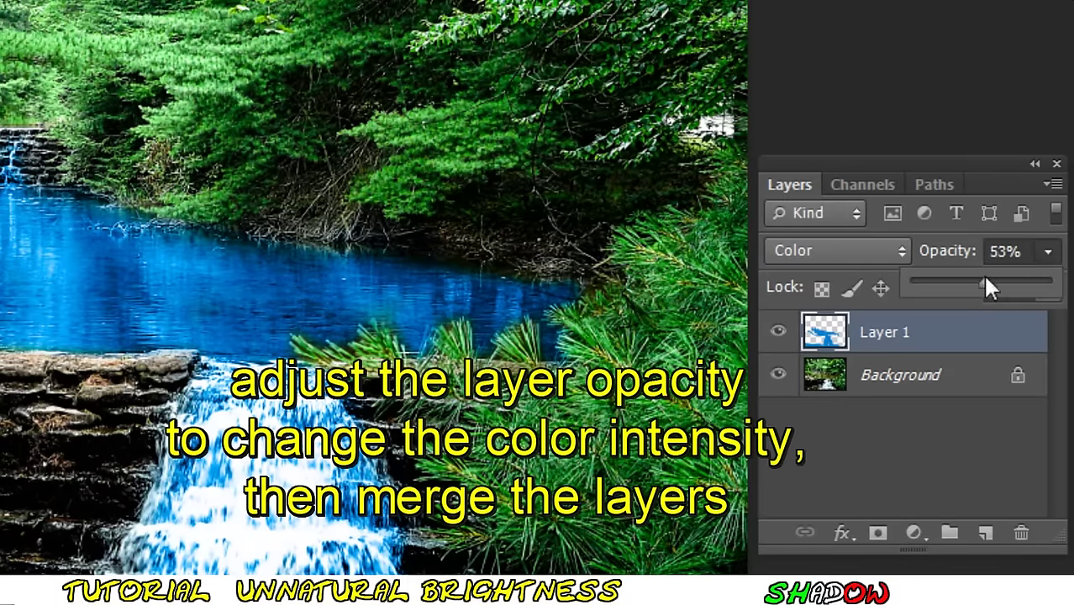
drag(985, 279, 970, 281)
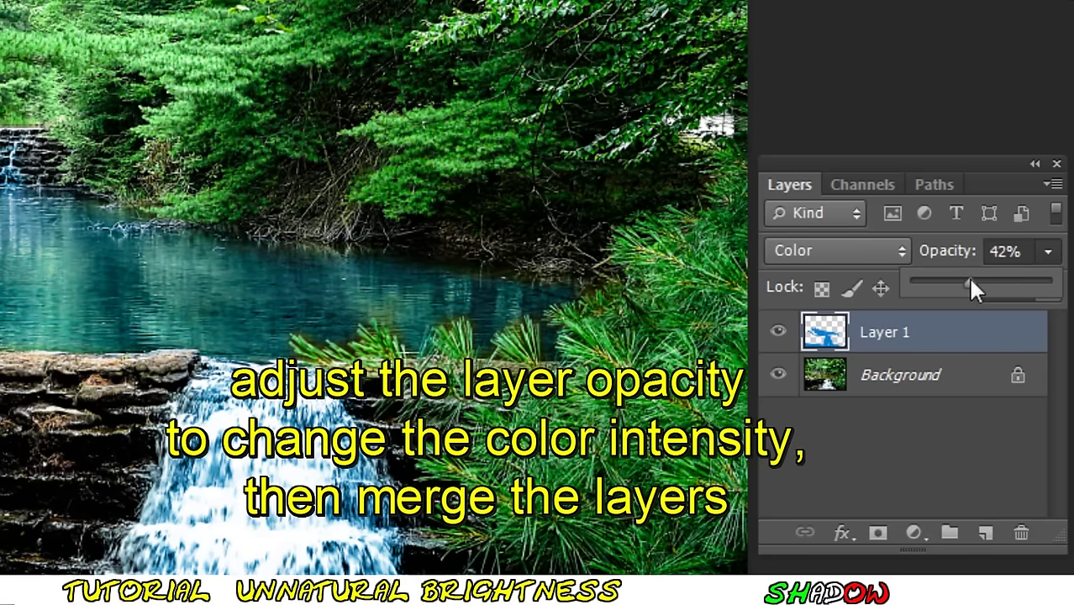
right_click(963, 336)
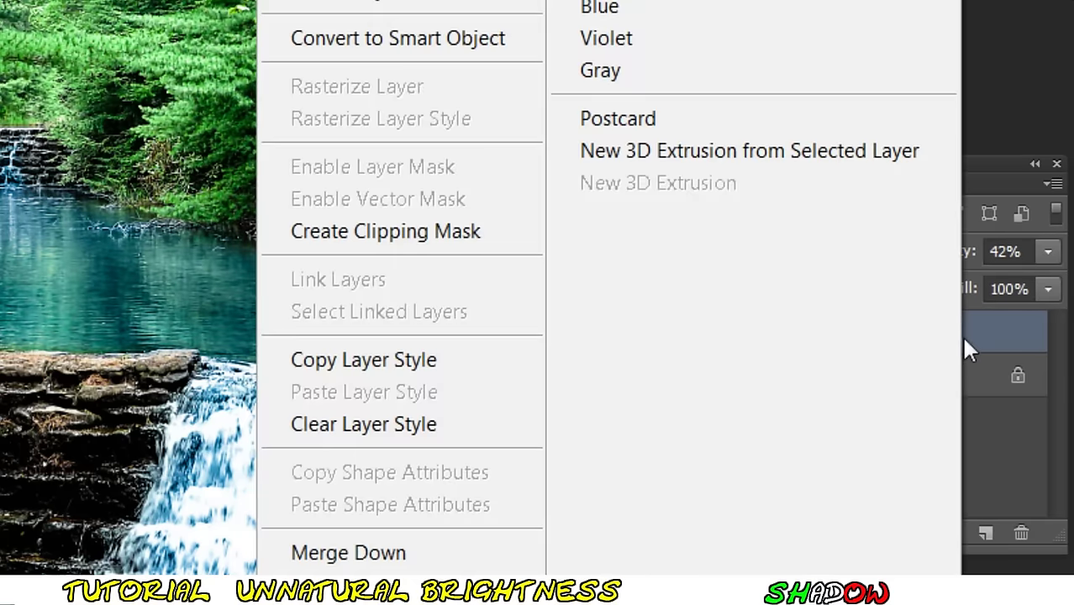
click(397, 458)
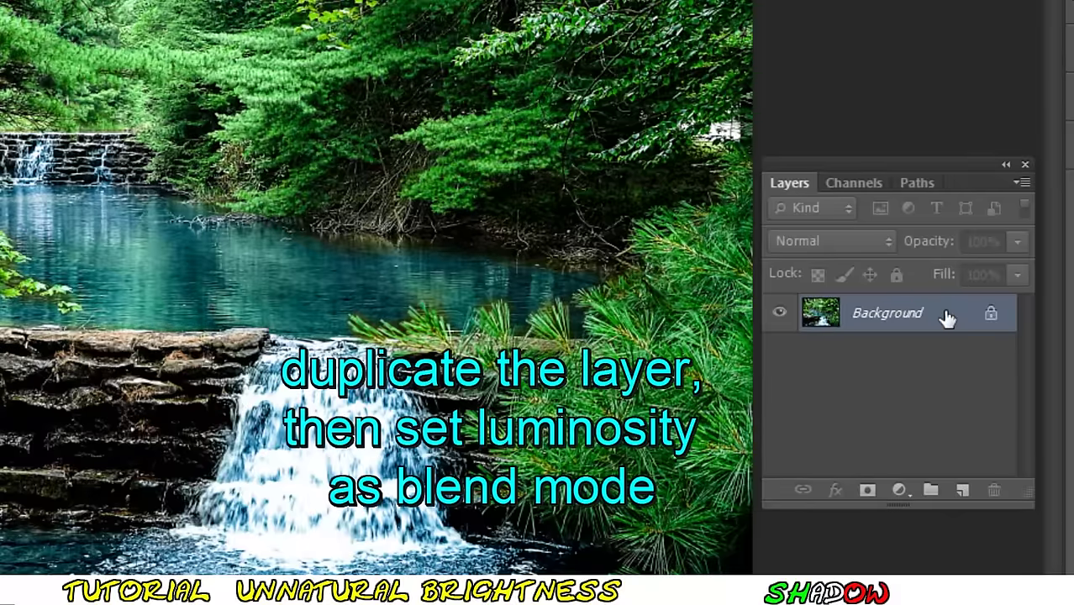
Duplicate Background again and set the copy's blend mode to Luminosity.
right_click(950, 315)
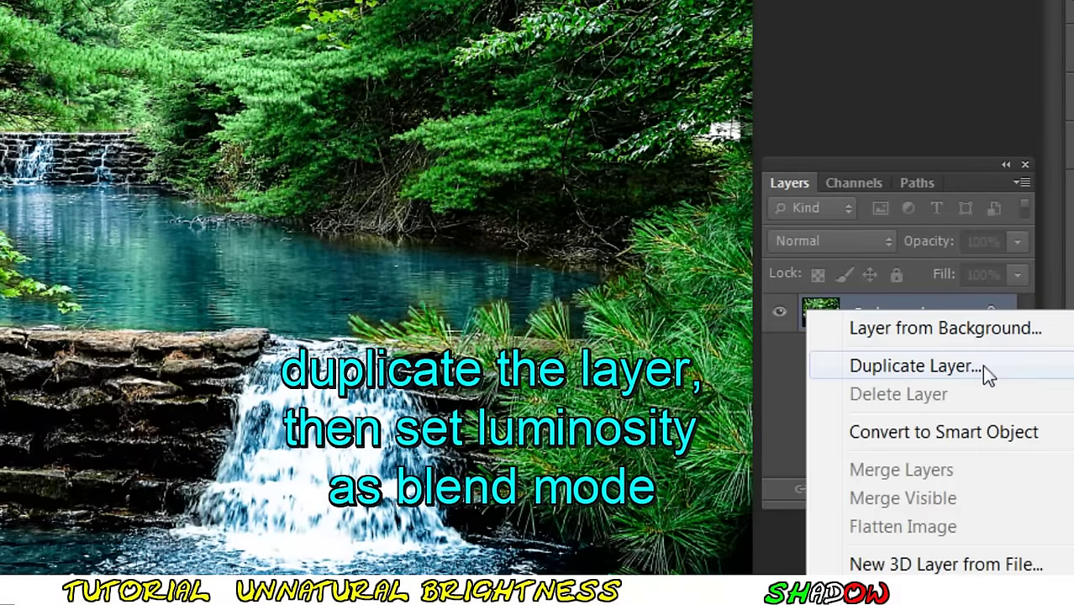
click(982, 364)
click(532, 23)
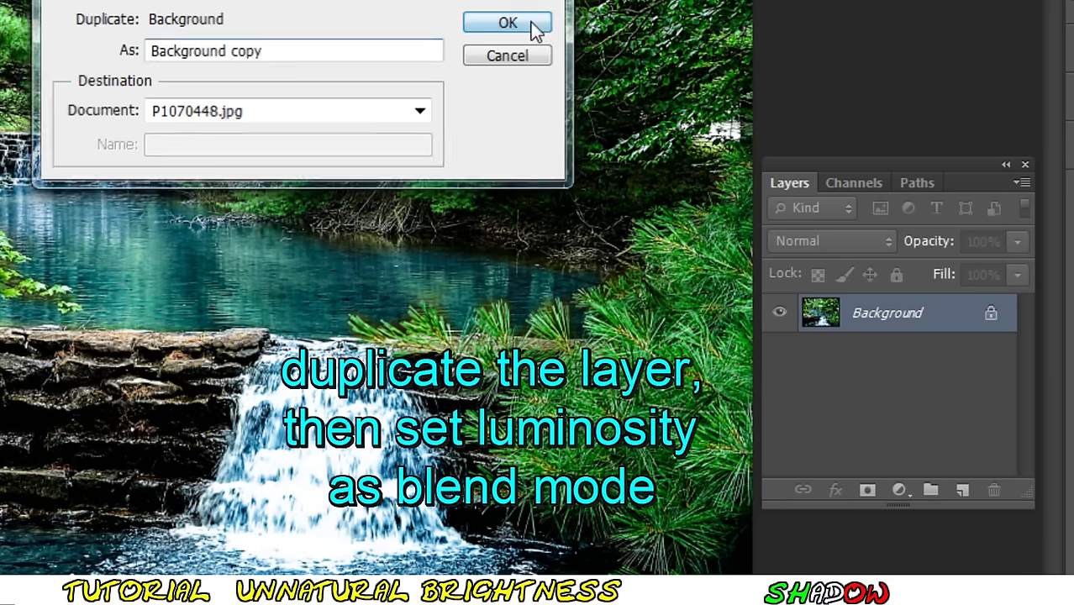
click(839, 244)
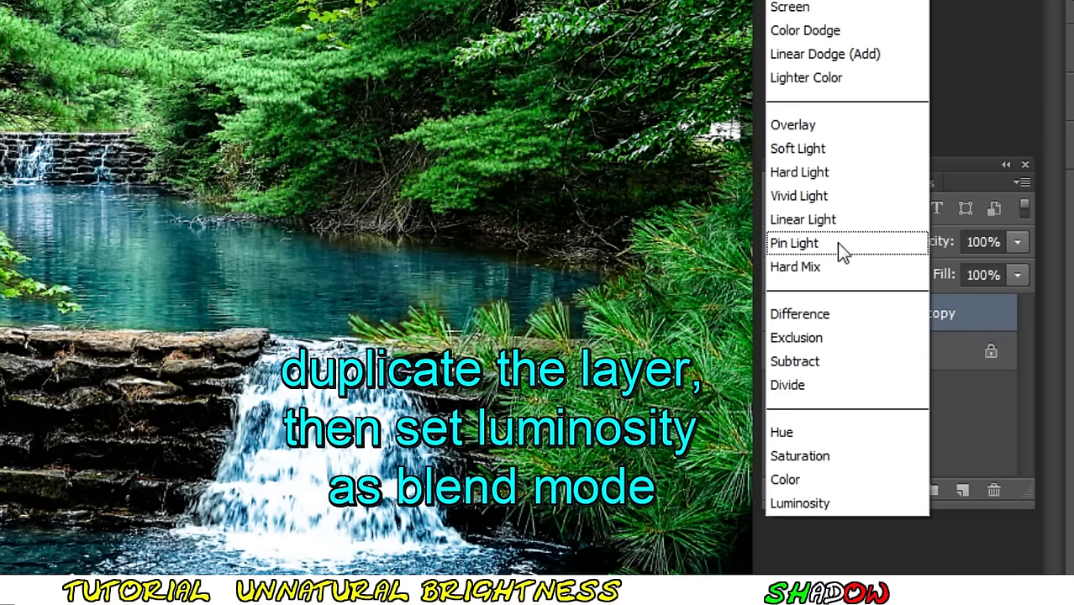
click(841, 504)
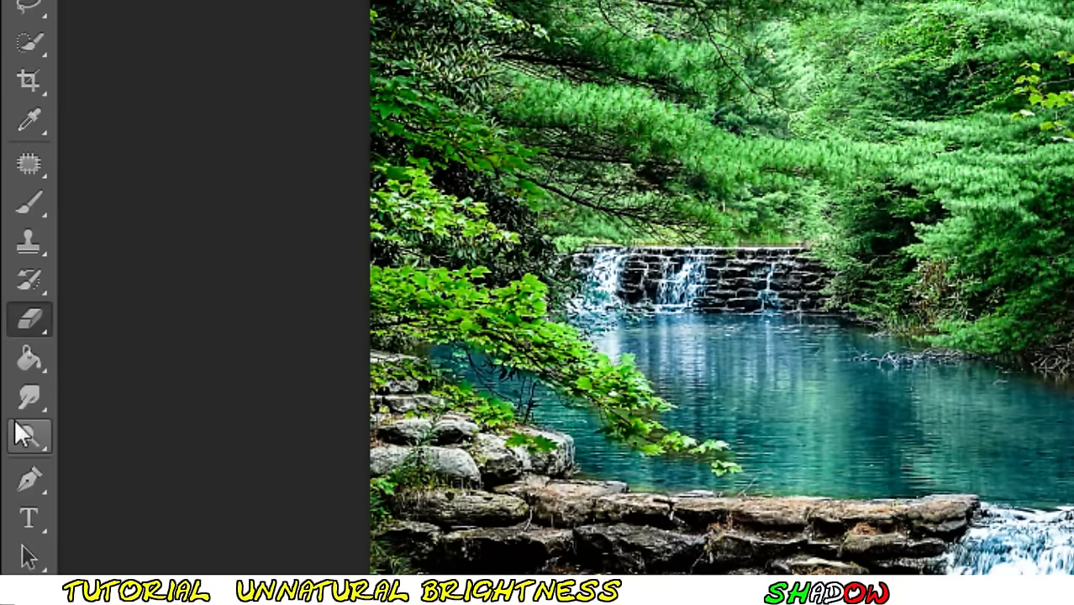
Select the Dodge tool and raise its exposure from 9% to 30%.
click(23, 434)
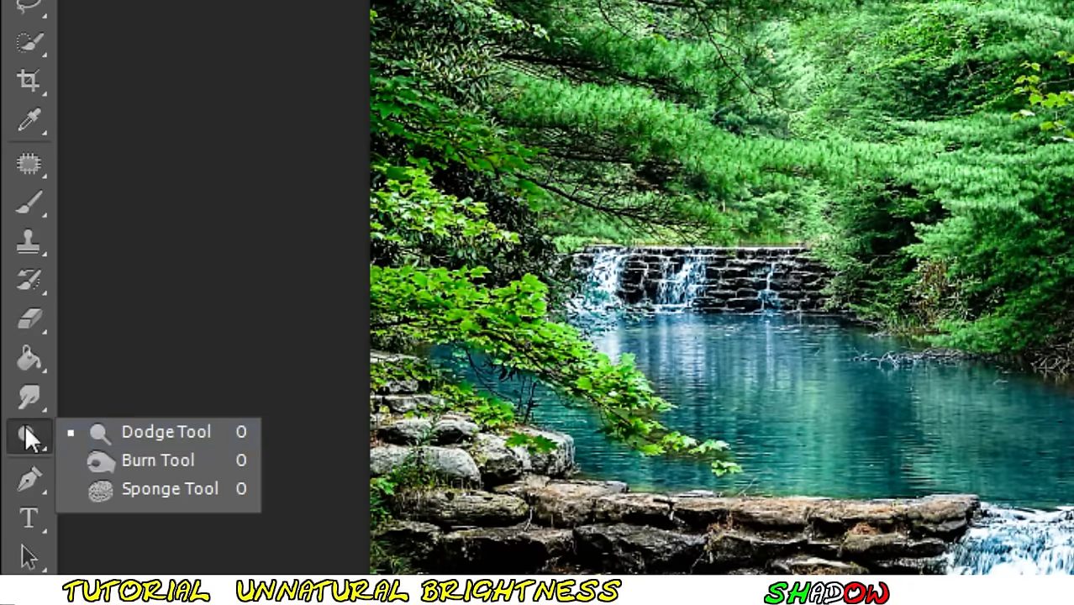
click(172, 431)
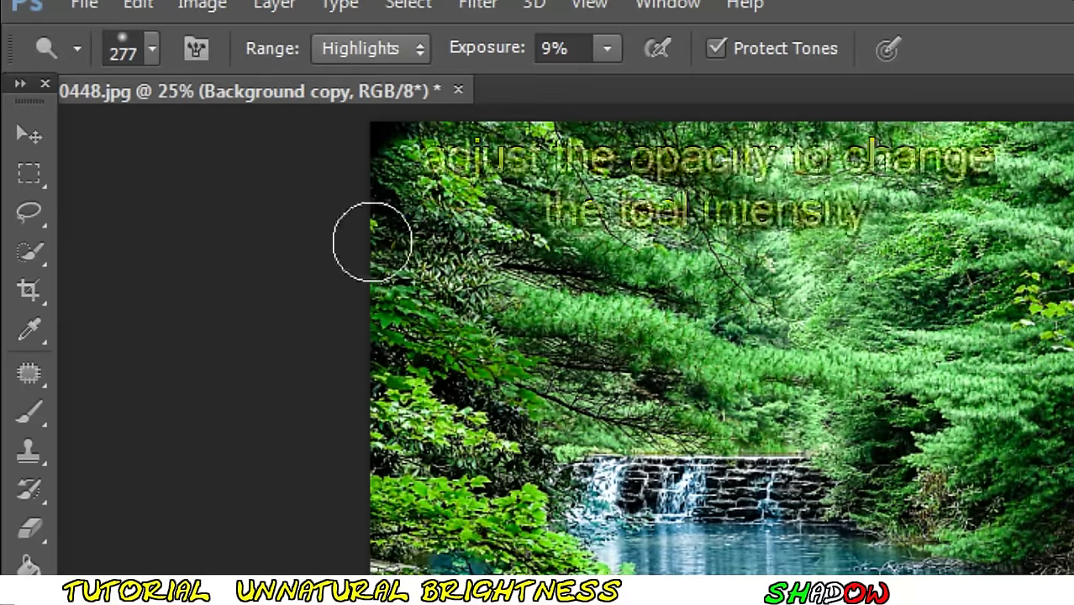
click(605, 52)
drag(619, 86, 640, 91)
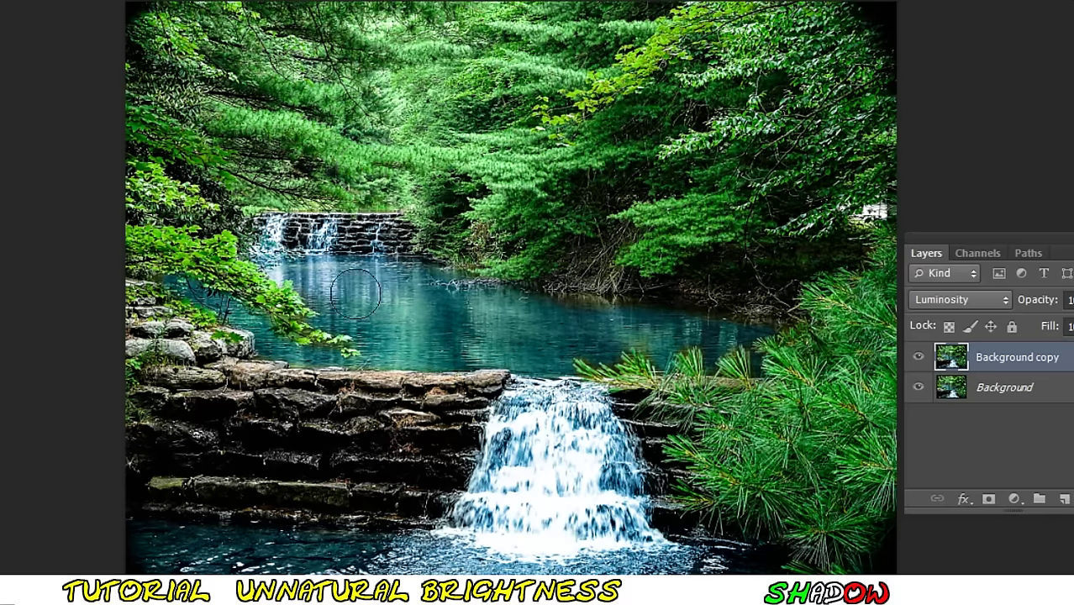
Dodge the pond water, upper foliage and rocks to brighten them.
drag(356, 294, 455, 348)
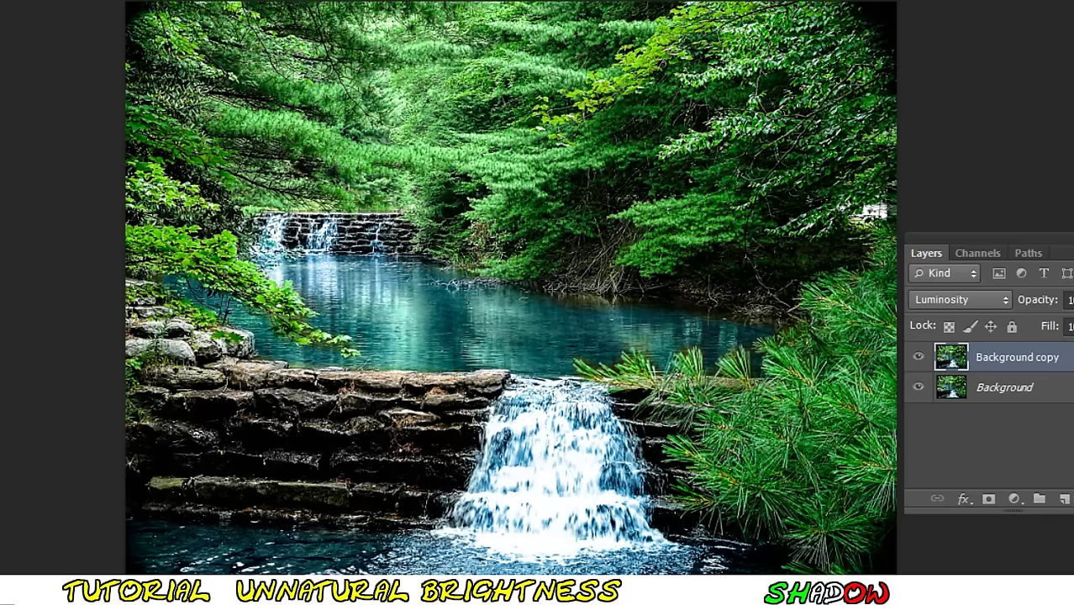
right_click(652, 183)
click(745, 31)
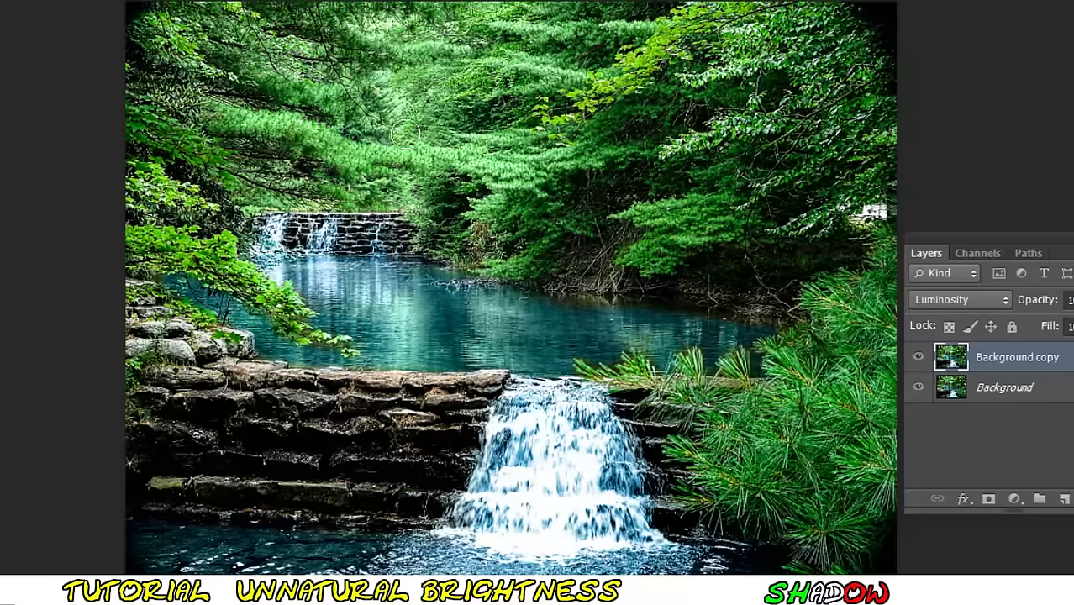
drag(616, 96, 523, 32)
mouse_move(465, 52)
mouse_down()
mouse_move(304, 428)
mouse_move(757, 530)
mouse_up()
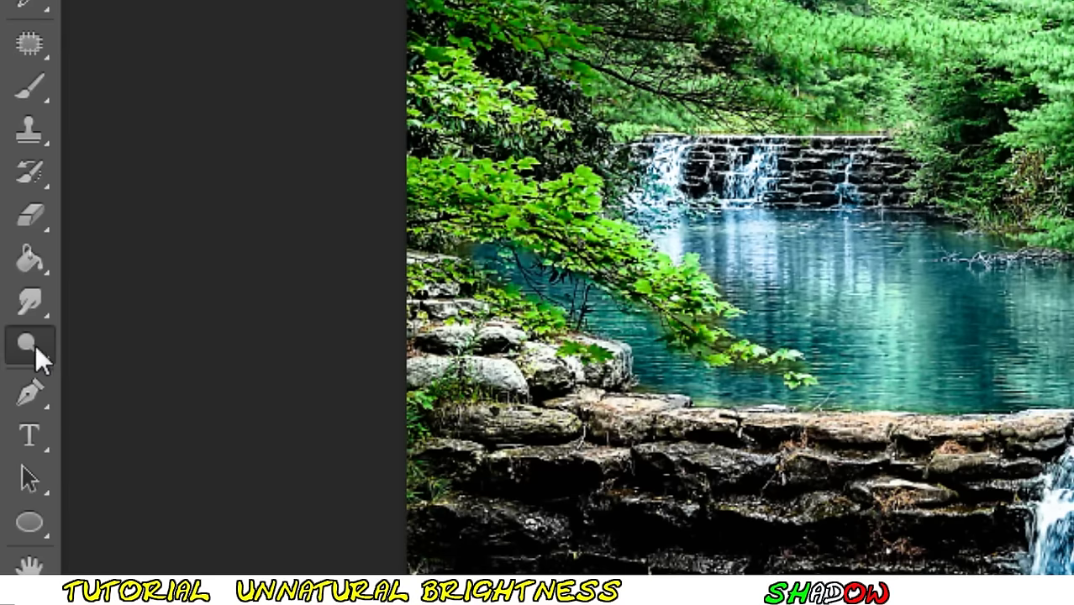
Set the Burn tool to Shadows at 34% exposure, then merge Background copy into Background.
right_click(24, 344)
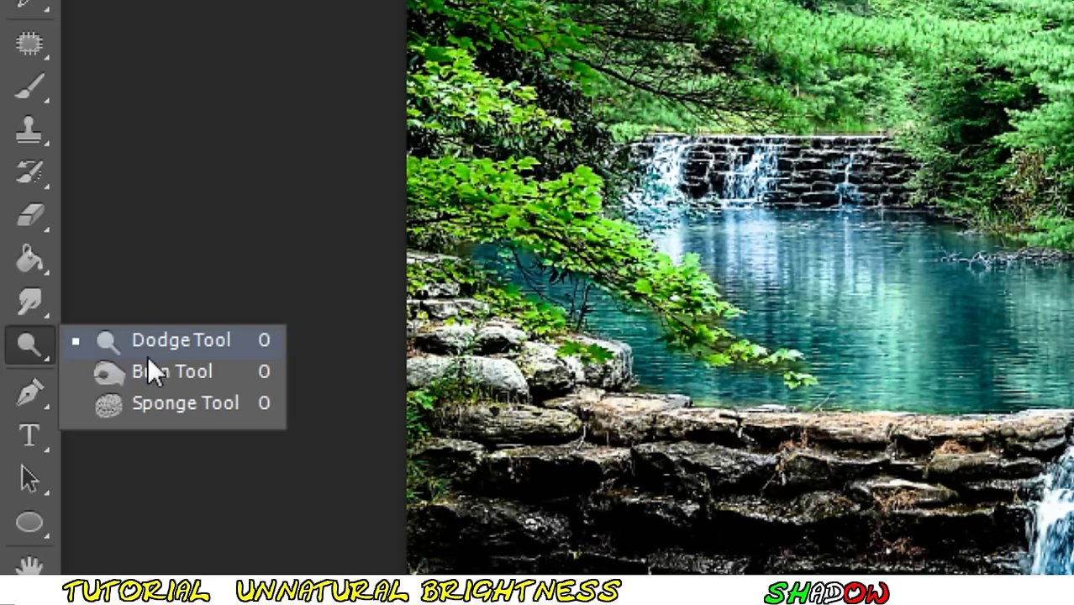
click(191, 369)
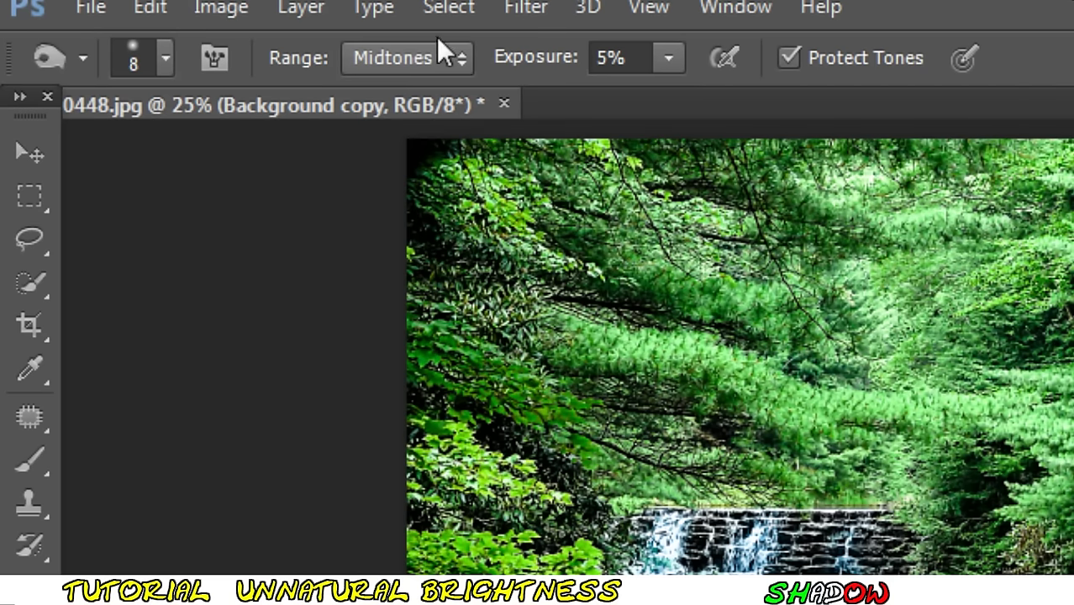
click(418, 54)
click(420, 92)
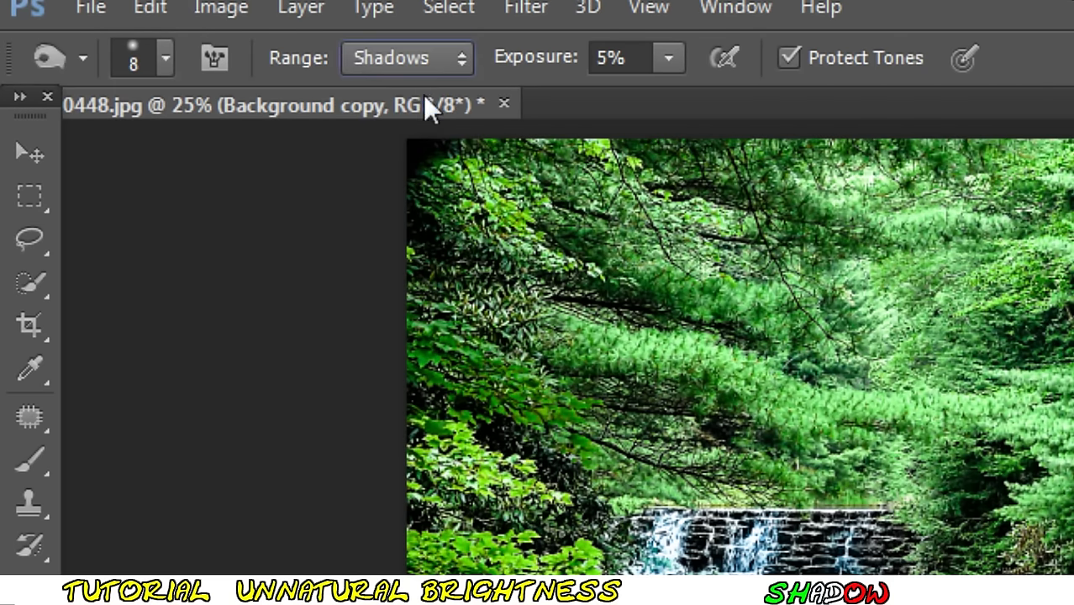
click(669, 58)
drag(697, 87, 719, 92)
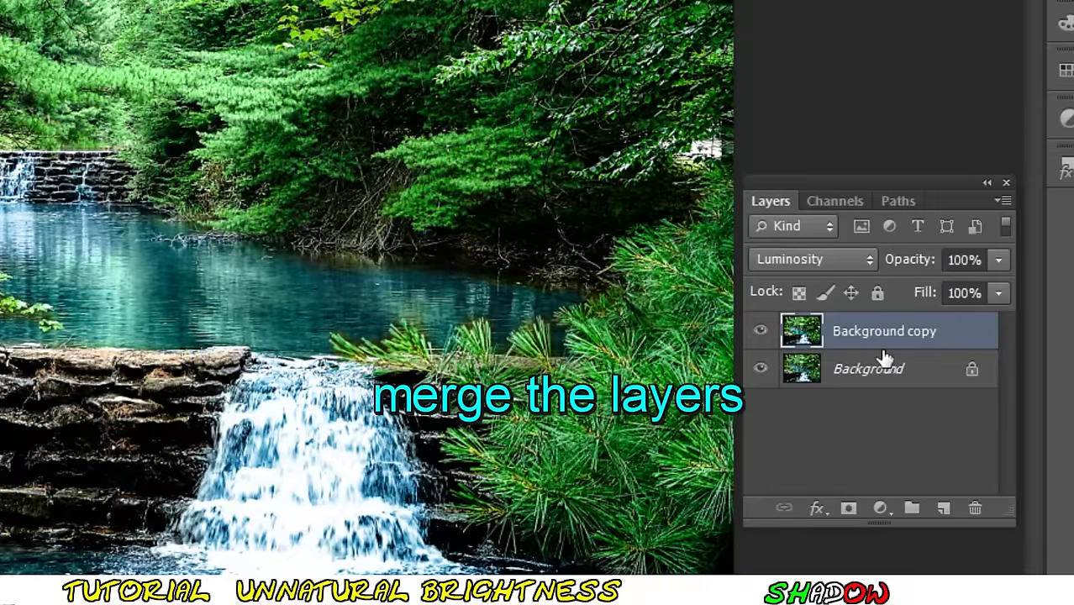
right_click(965, 335)
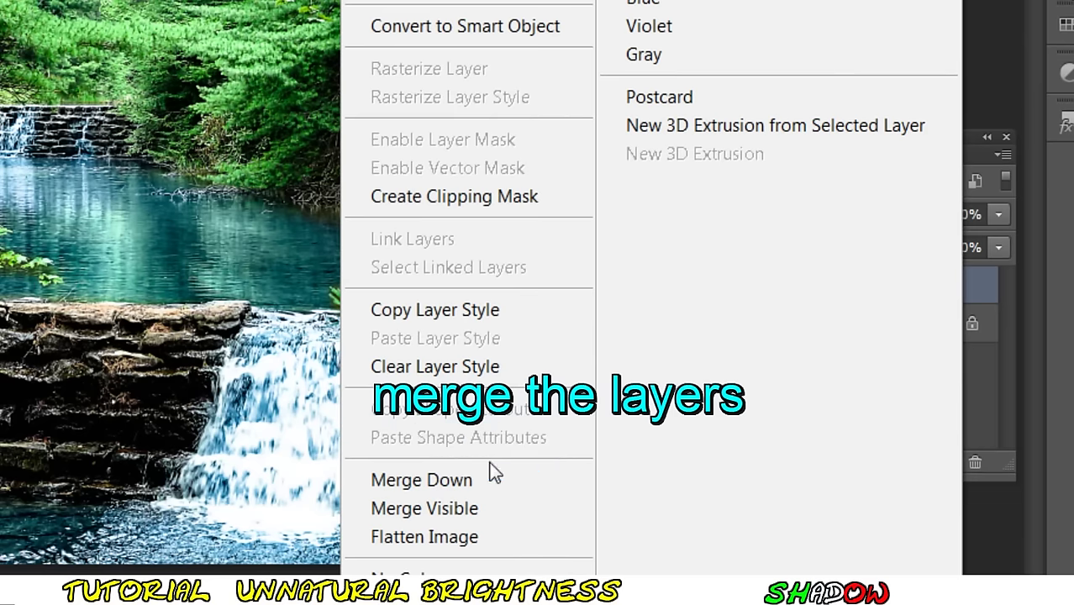
click(479, 485)
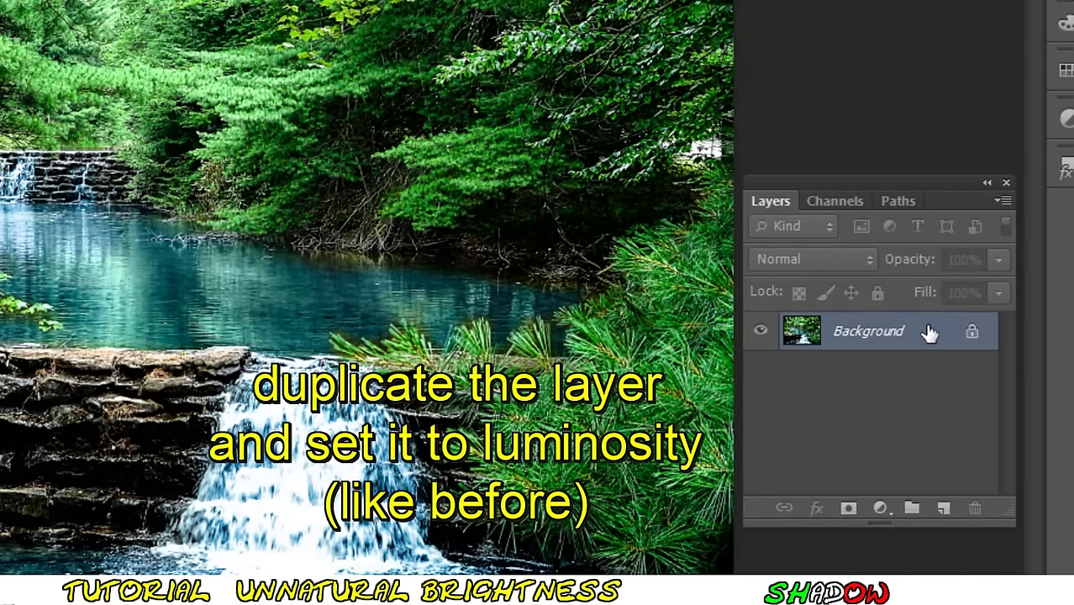
Duplicate the Background layer and set the Background copy's blend mode to Luminosity.
right_click(929, 333)
click(933, 381)
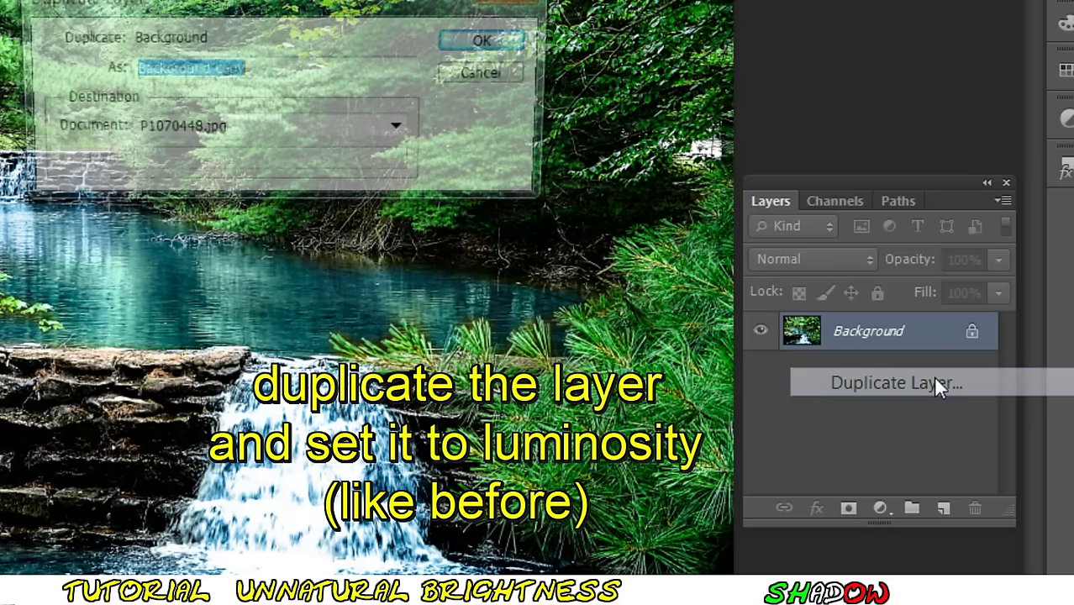
click(490, 43)
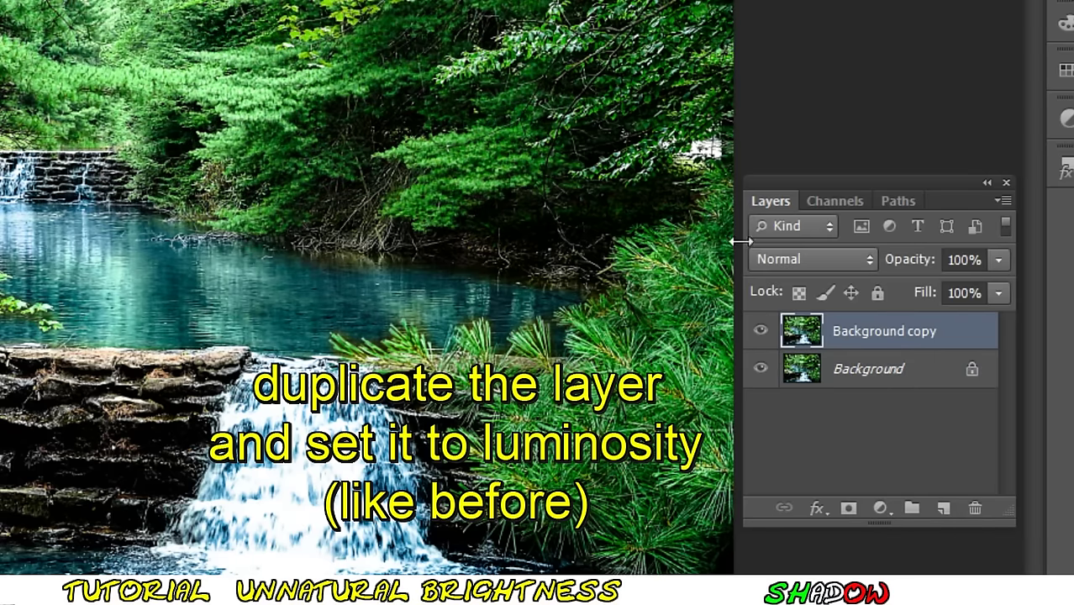
click(803, 262)
click(812, 517)
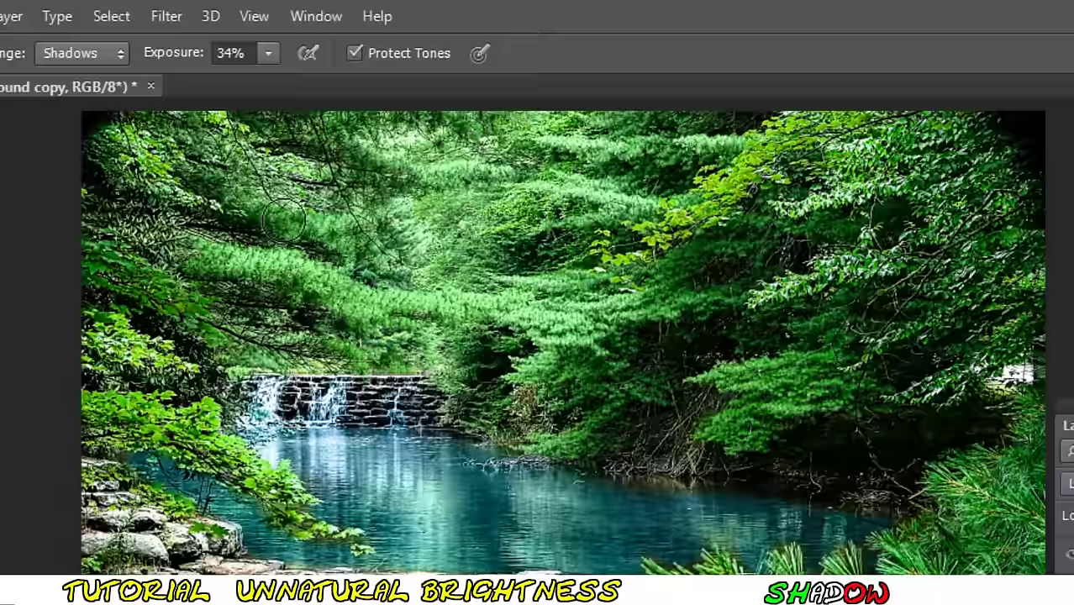
click(167, 17)
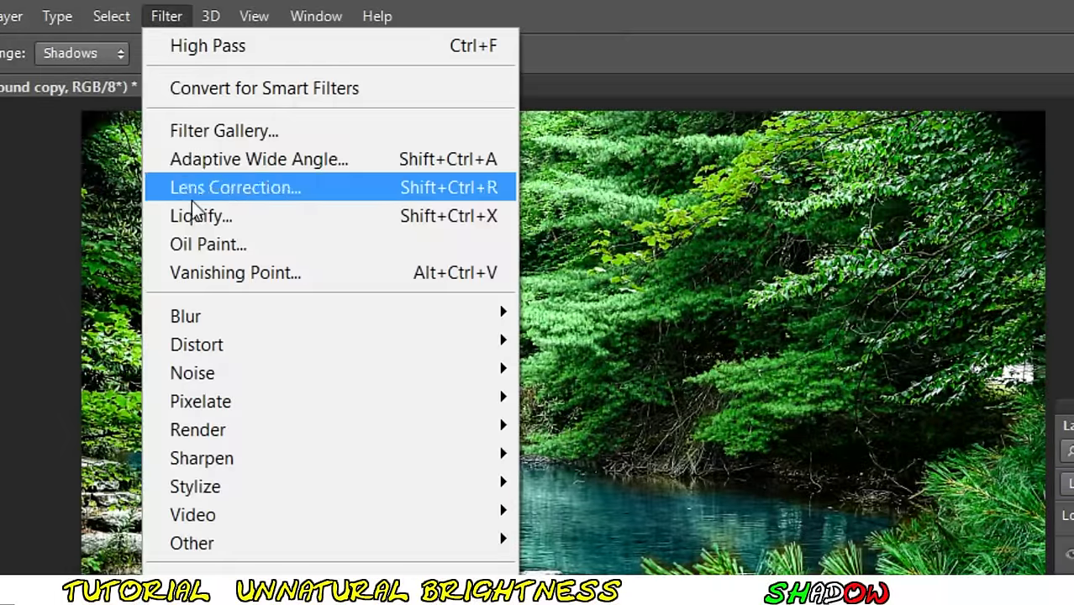
mouse_move(197, 324)
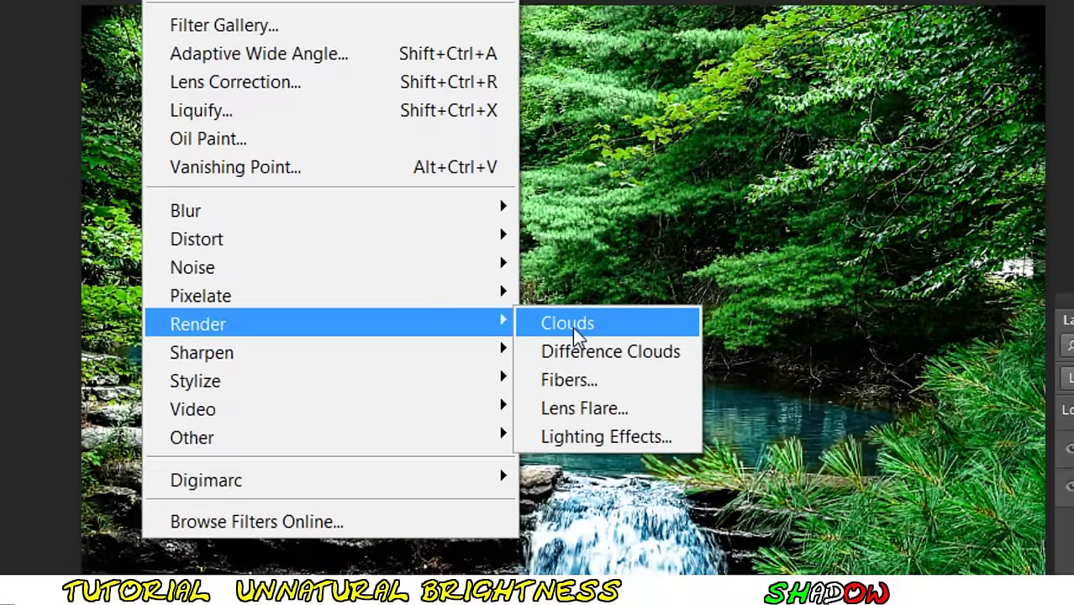
Apply a 105mm Prime lens flare centred on the water with slightly lowered brightness.
click(624, 409)
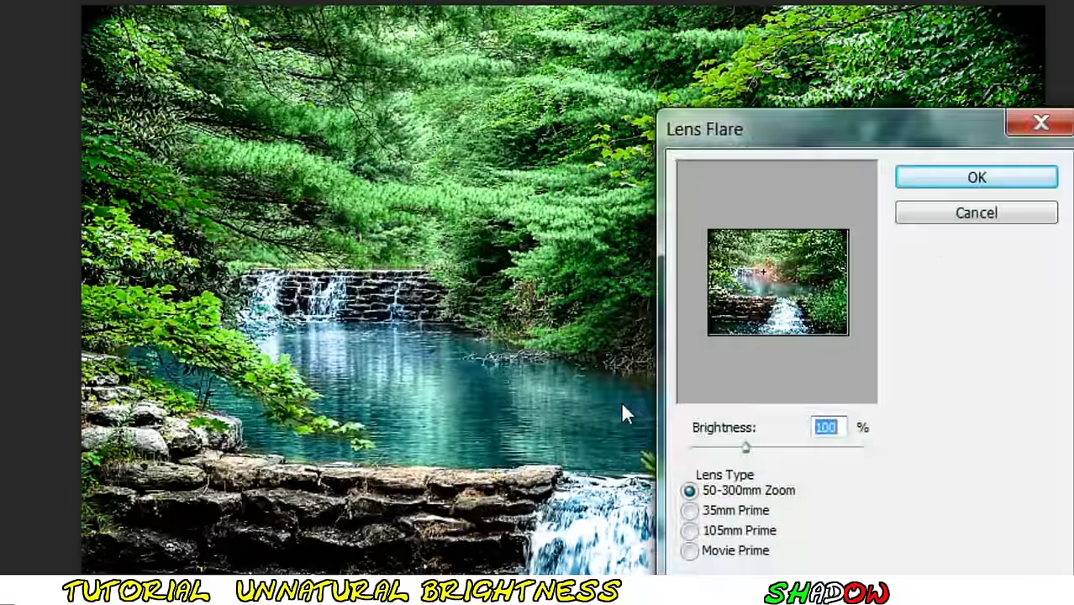
click(633, 475)
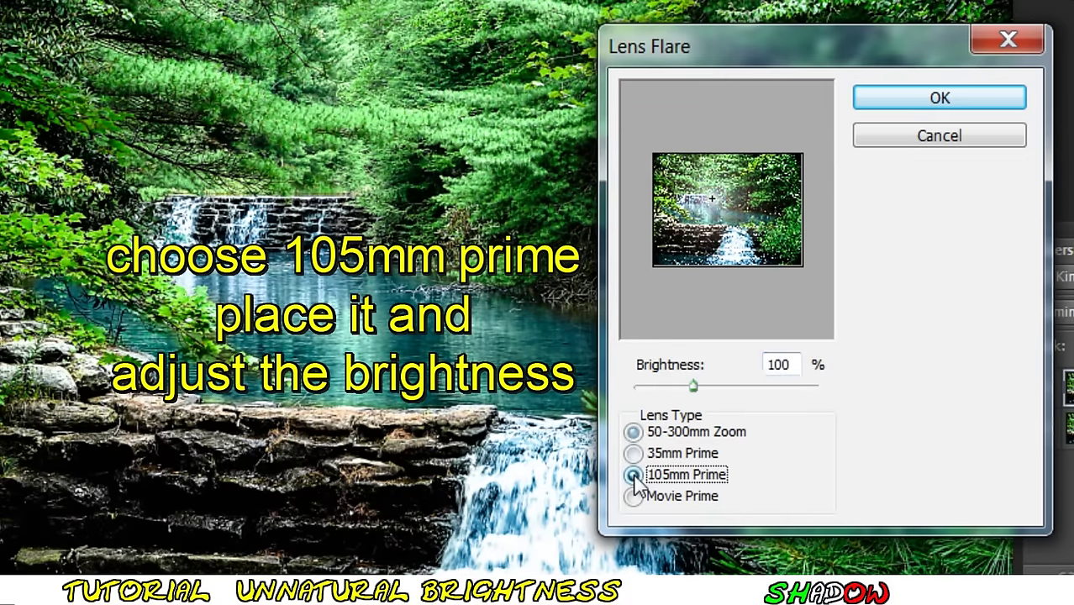
click(707, 217)
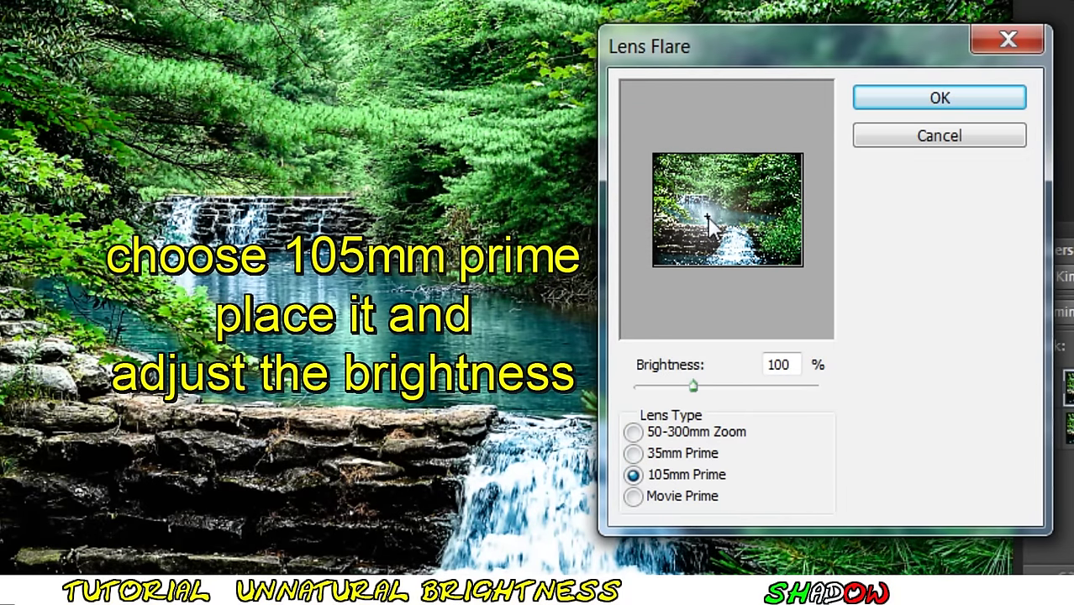
drag(695, 394, 680, 392)
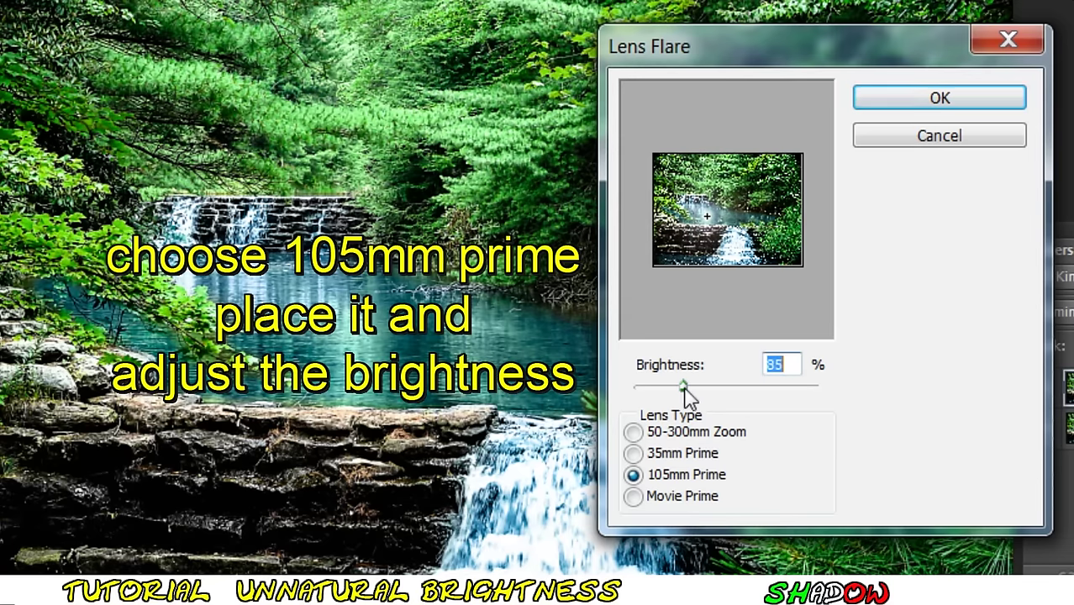
click(940, 98)
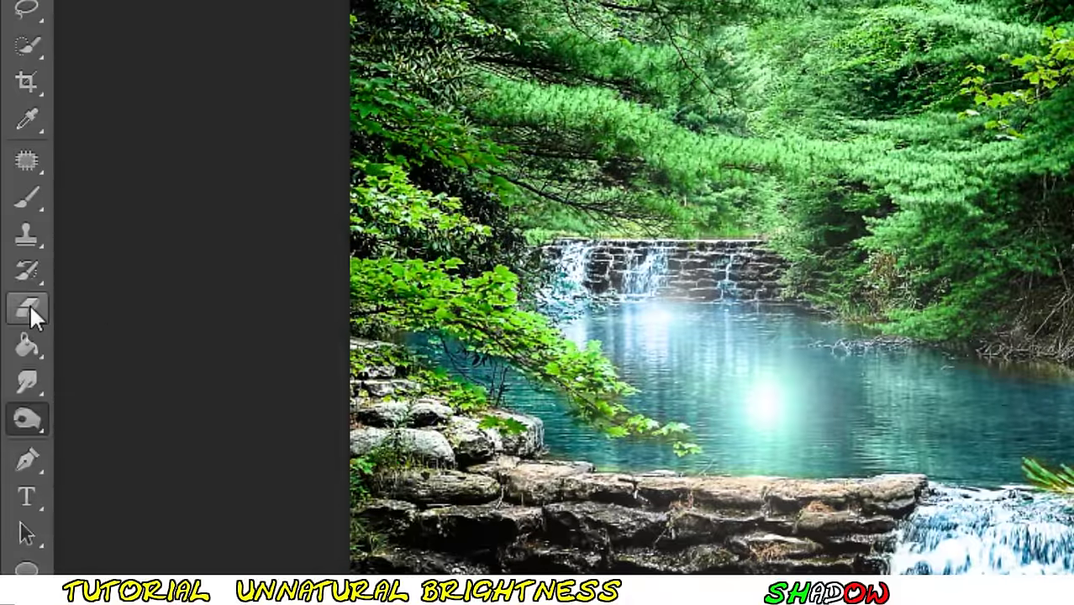
Switch to the Eraser Tool and set its opacity to about 16%.
right_click(29, 304)
click(178, 305)
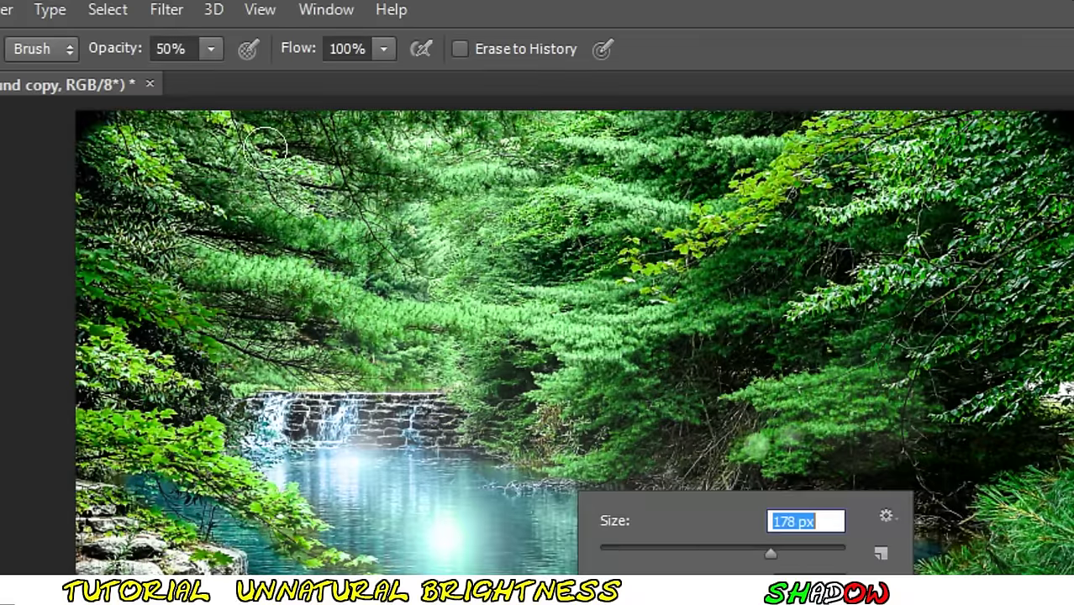
click(211, 49)
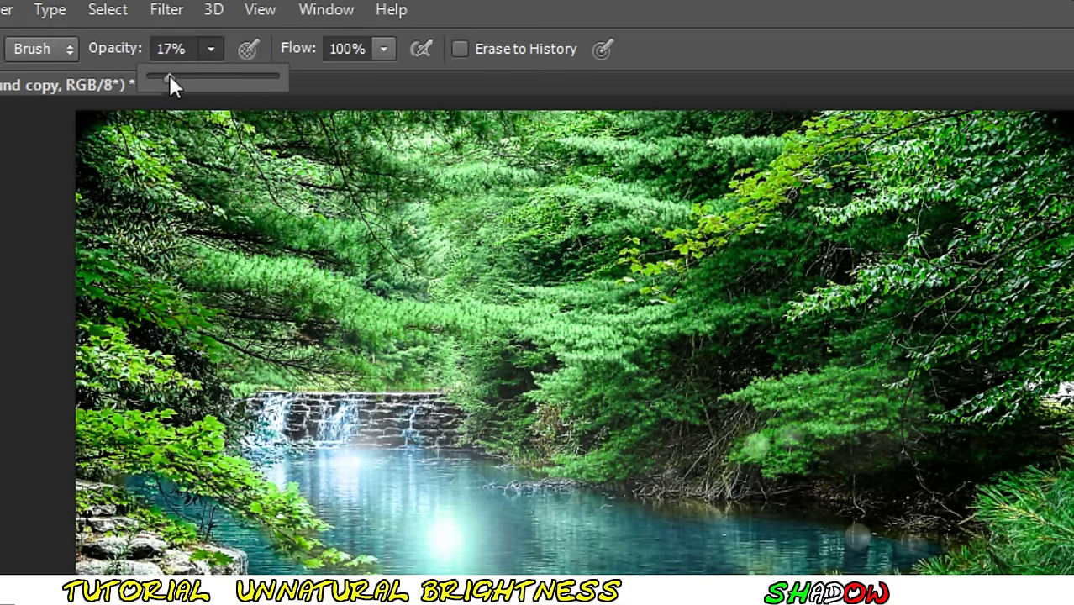
click(180, 51)
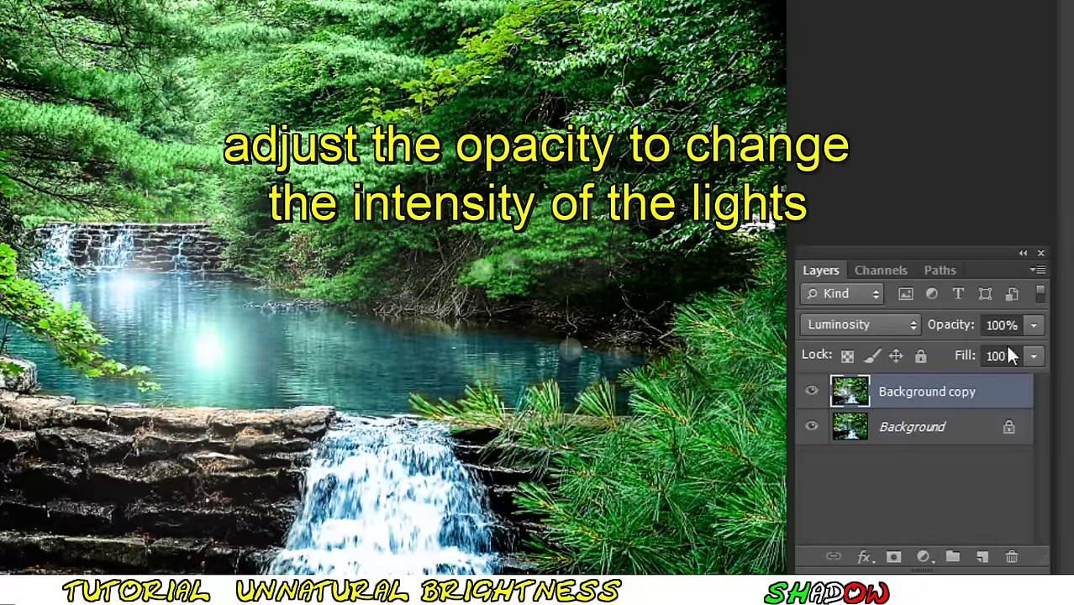
Drop the Background copy layer's opacity from 100% through 71% down to 62%.
click(1035, 329)
click(1001, 348)
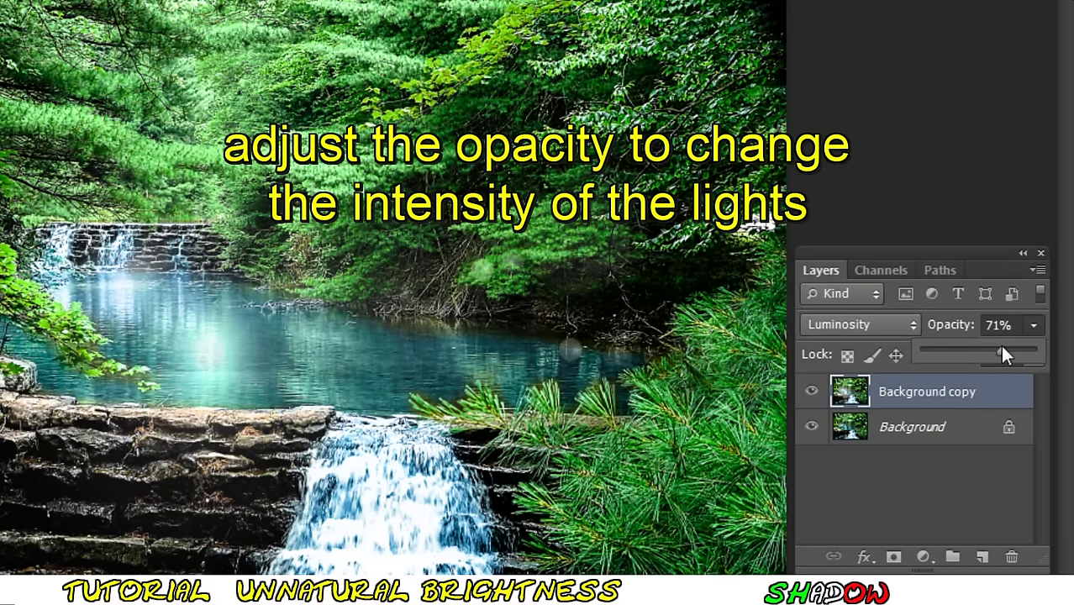
drag(993, 348, 991, 348)
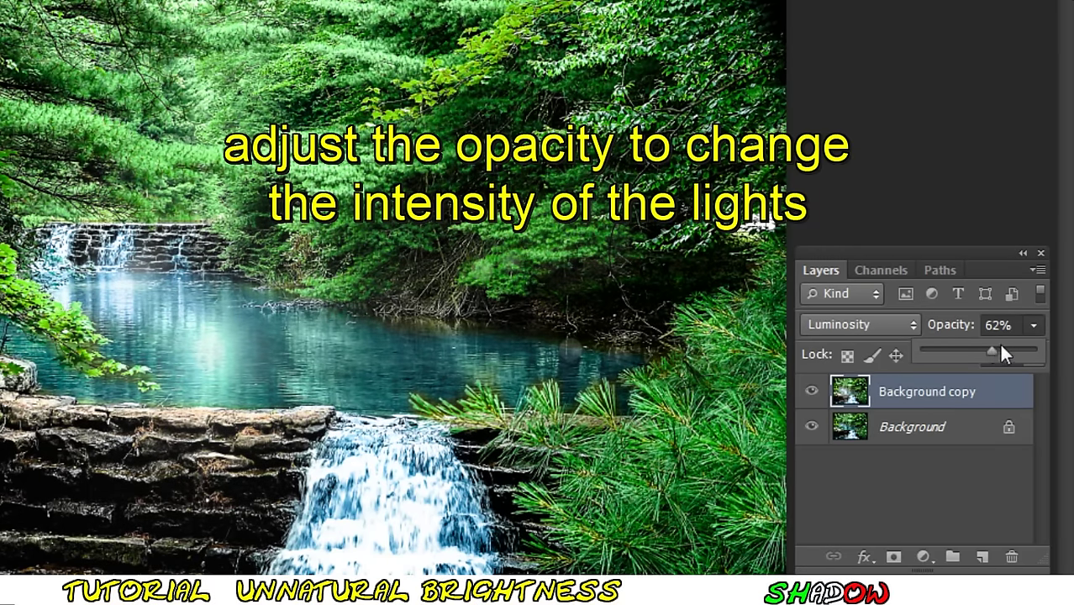